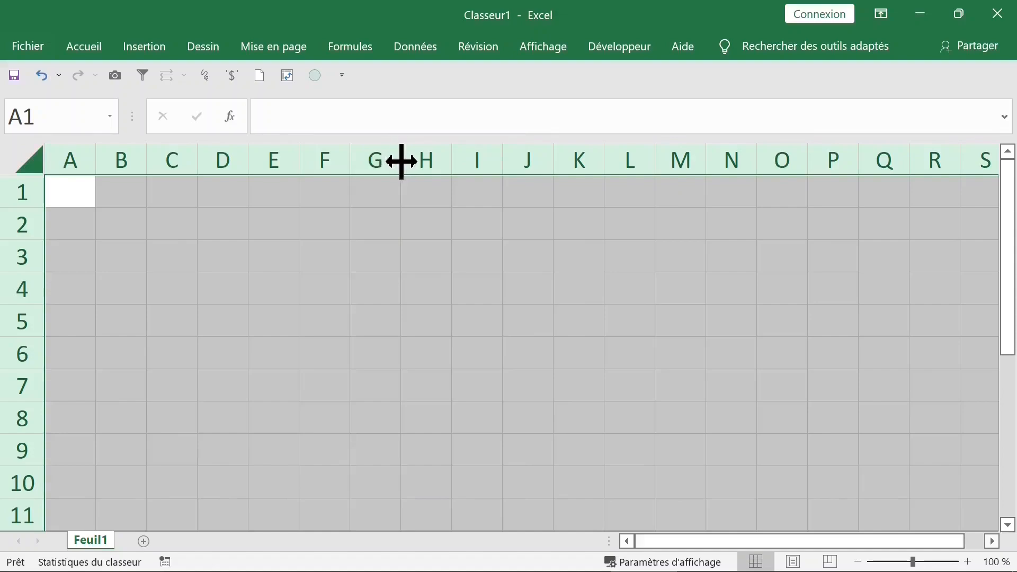
Step: Enter the title "application de la gestion des salles des examens" in cell C1
{"action": "left_click", "coordinate": [437, 229]}
{"action": "left_click", "coordinate": [185, 192]}
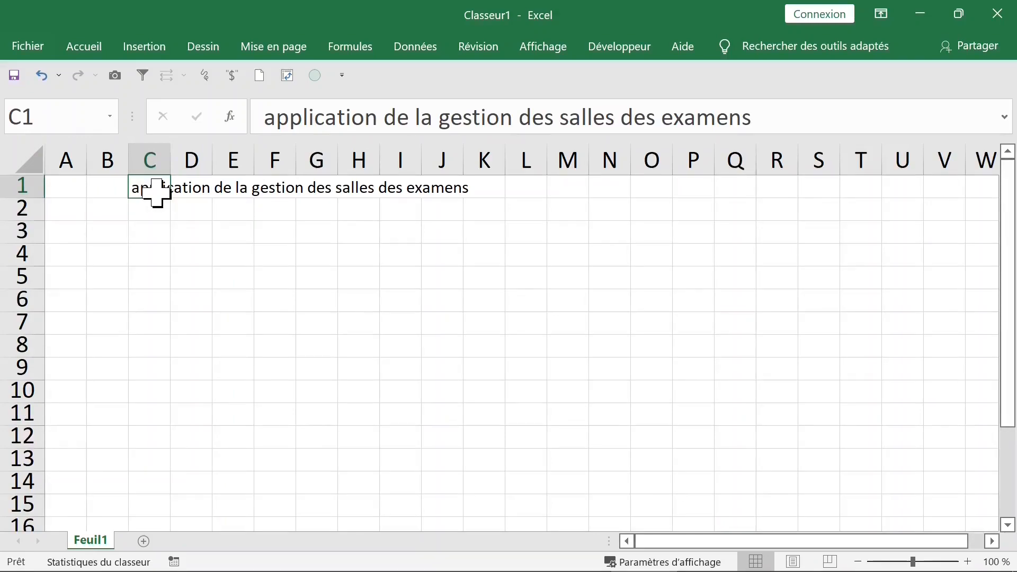
{"action": "left_click", "coordinate": [316, 252]}
Step: Write in B2 "supposons que vous avez 20 salles et 40 profs et que chaque 2 profs auront une salle"
{"action": "left_click", "coordinate": [314, 236]}
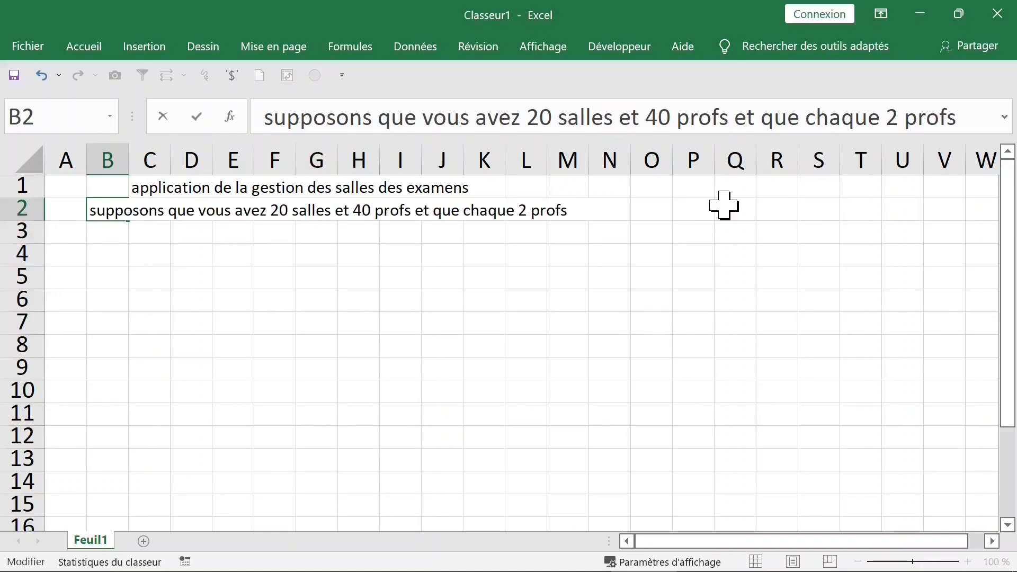
{"action": "type", "text": "ront"}
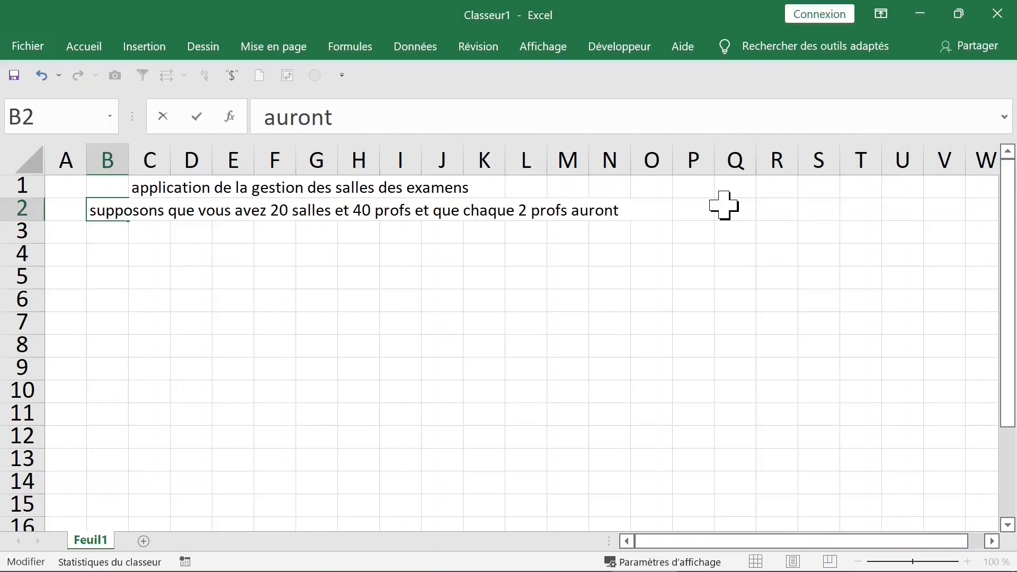
{"action": "type", "text": " une salle"}
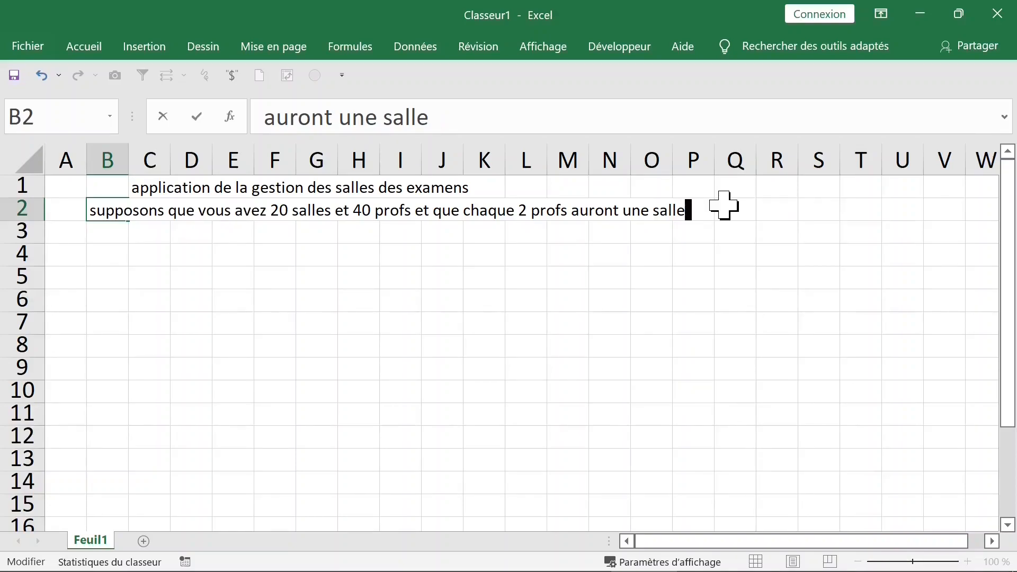
Step: Add a new worksheet and narrow all of its columns to about half their width
{"action": "left_click", "coordinate": [143, 541]}
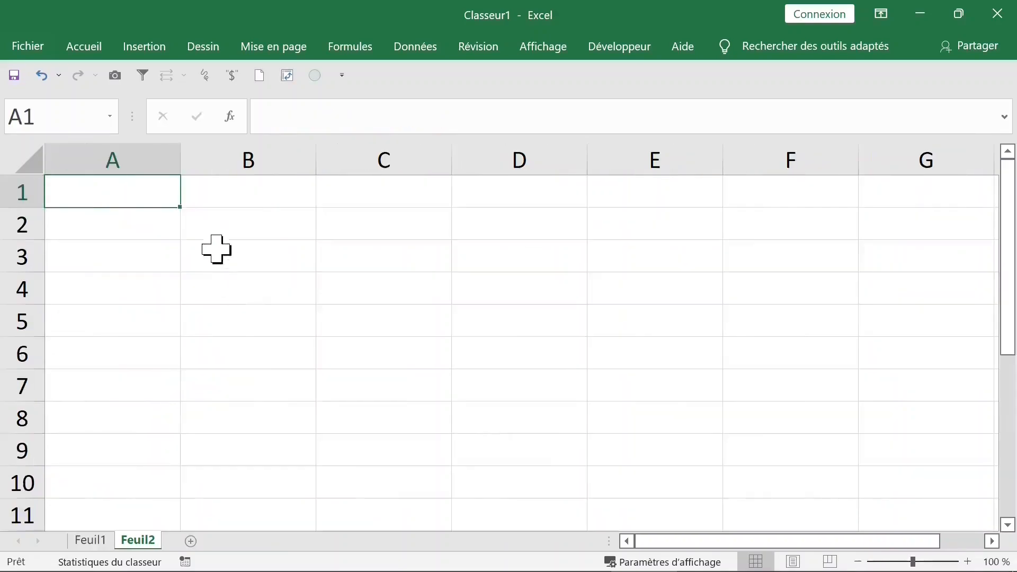
{"action": "left_click", "coordinate": [209, 222]}
{"action": "left_click", "coordinate": [28, 159]}
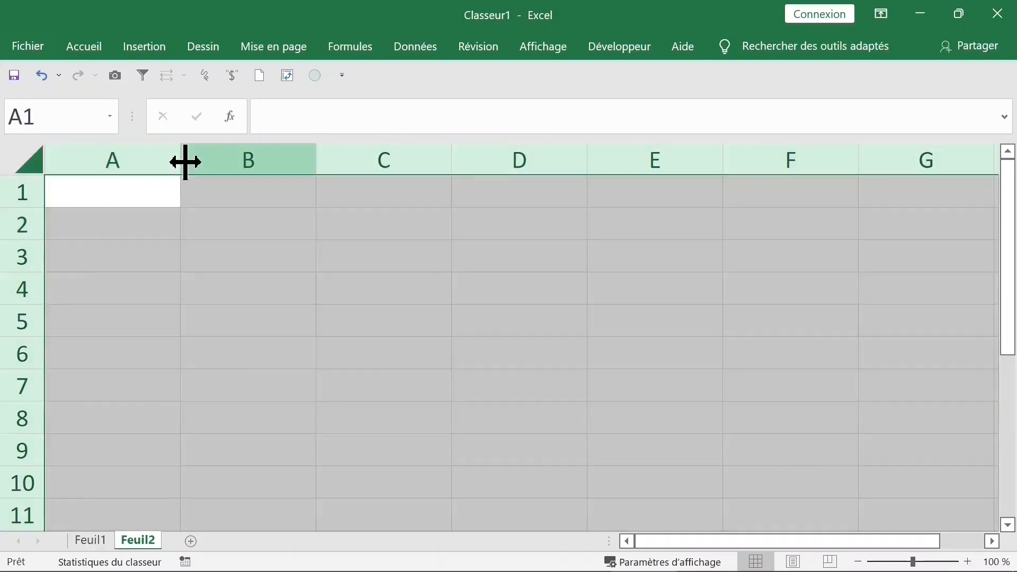
{"action": "left_click_drag", "start_coordinate": [180, 159], "coordinate": [107, 163]}
{"action": "left_click", "coordinate": [139, 224]}
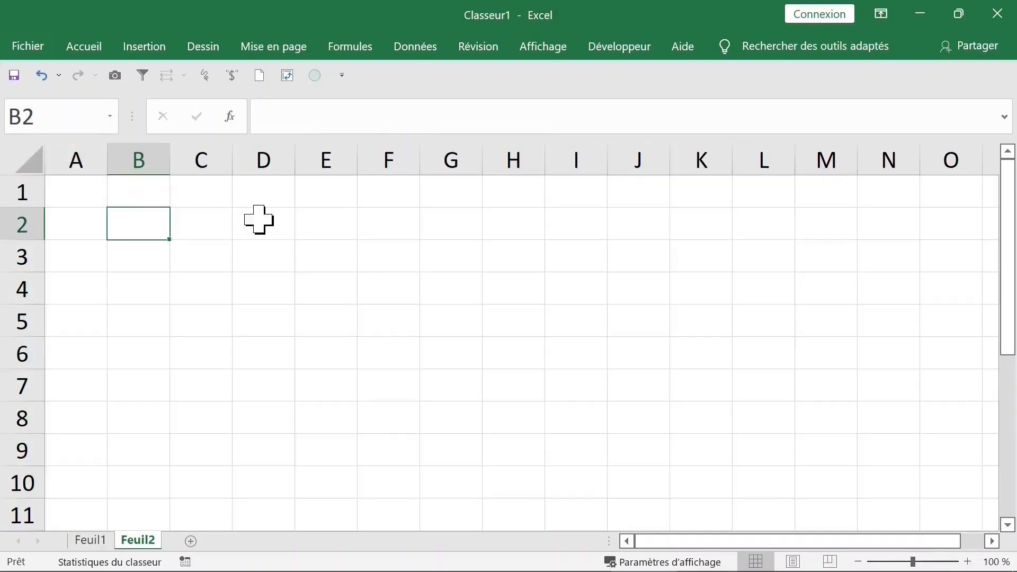
Step: Enter S1 in B2 and fill the room labels across row 2 up to S20
{"action": "type", "text": "S1"}
{"action": "key", "text": "ctrl+Return"}
{"action": "left_click_drag", "start_coordinate": [167, 239], "coordinate": [138, 227]}
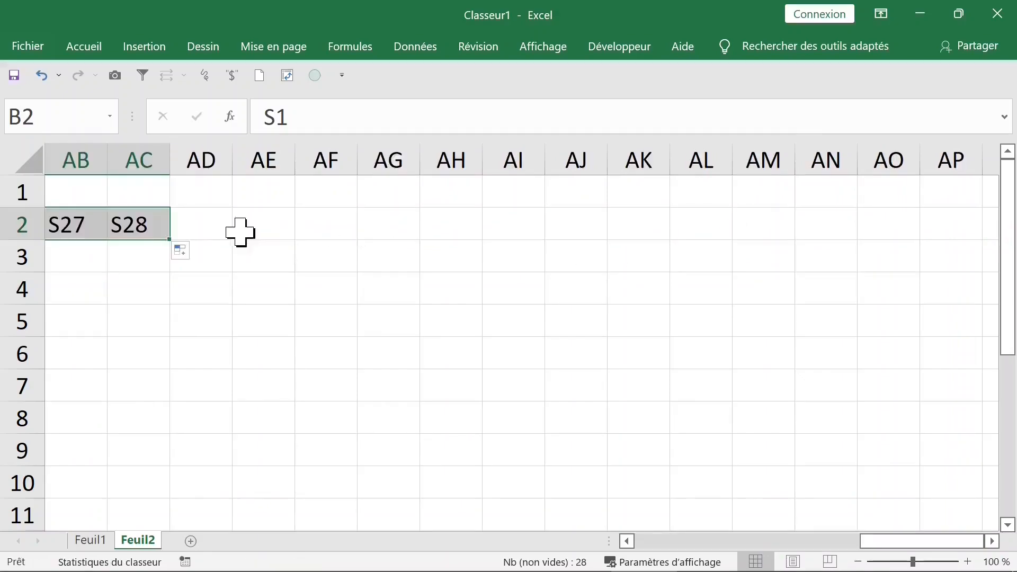
{"action": "left_click", "coordinate": [125, 227]}
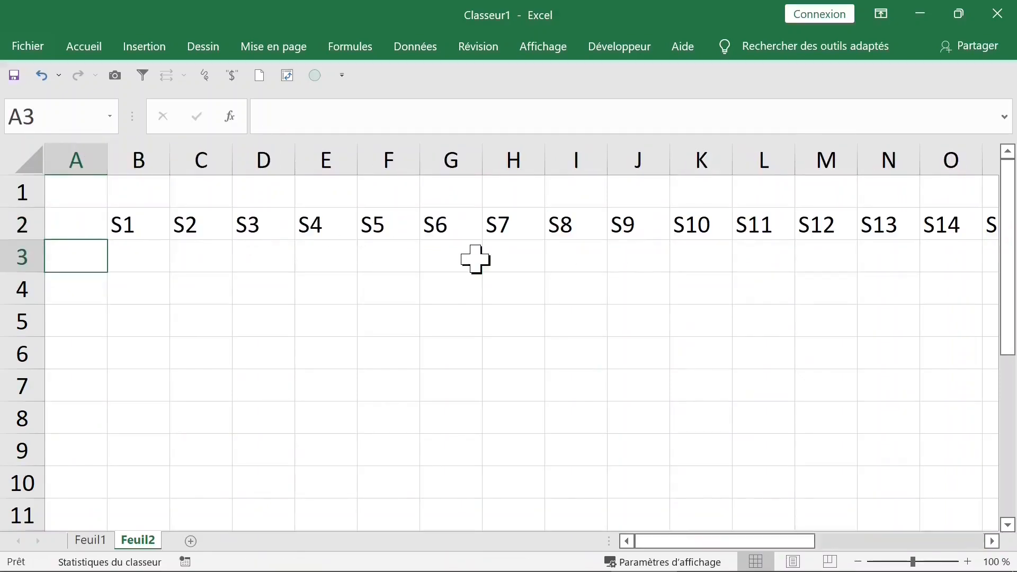
Step: Enter prof 1 in A3, widening column A to fit, and fill the series down to prof 40
{"action": "type", "text": "prof 1"}
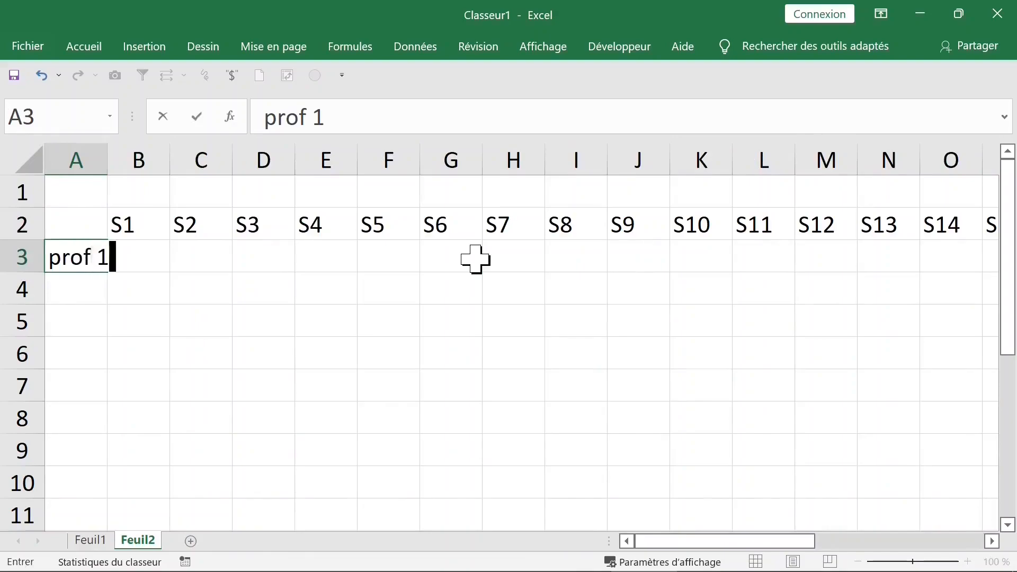
{"action": "left_click", "coordinate": [48, 302]}
{"action": "left_click_drag", "start_coordinate": [103, 157], "coordinate": [146, 157]}
{"action": "left_click", "coordinate": [95, 254]}
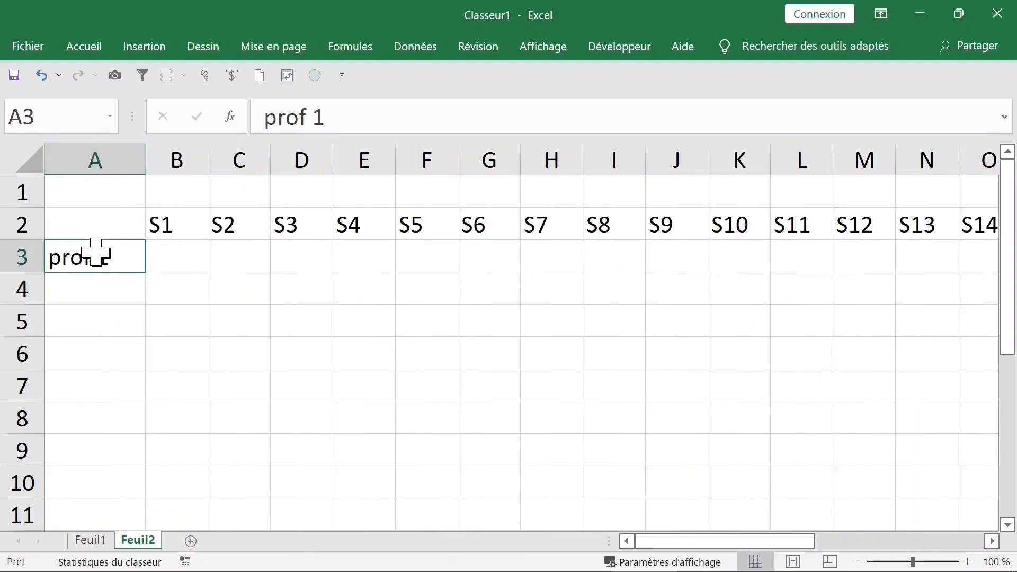
{"action": "left_click_drag", "start_coordinate": [147, 275], "coordinate": [821, 257]}
Step: Apply all borders to the empty grid B3:U42, between the teacher list and the room labels
{"action": "left_click", "coordinate": [167, 354]}
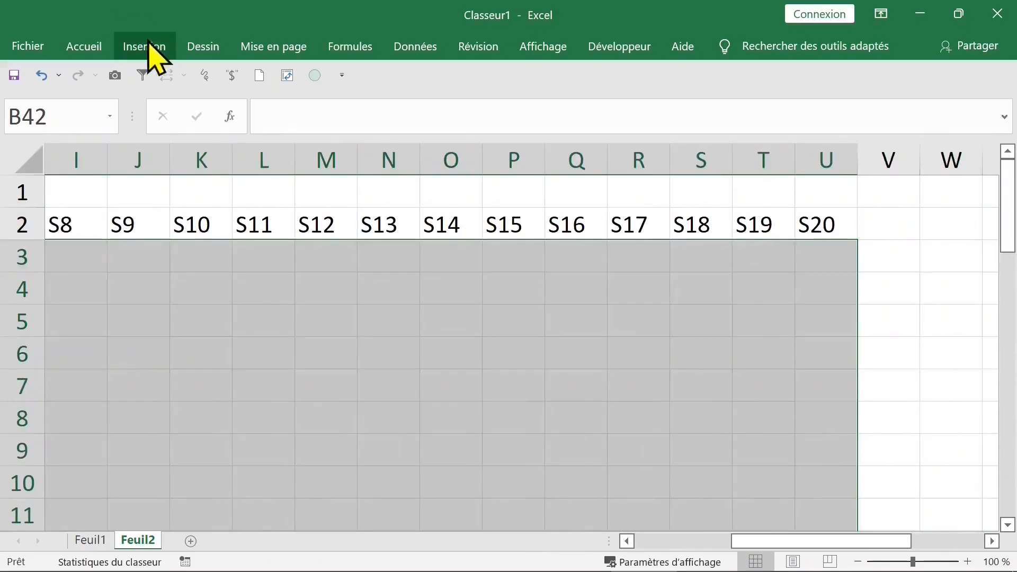
{"action": "left_click", "coordinate": [90, 47]}
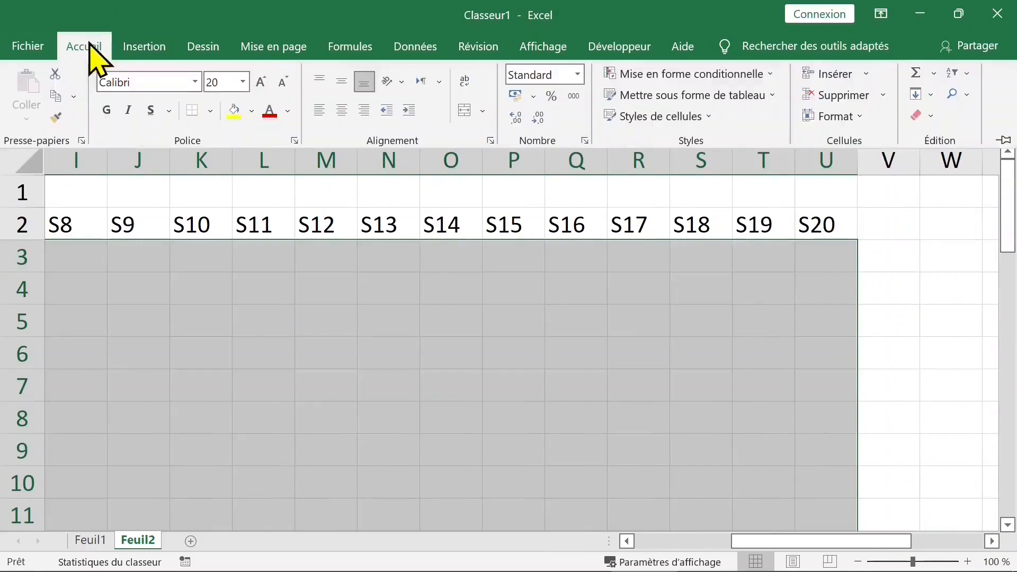
{"action": "left_click", "coordinate": [211, 110]}
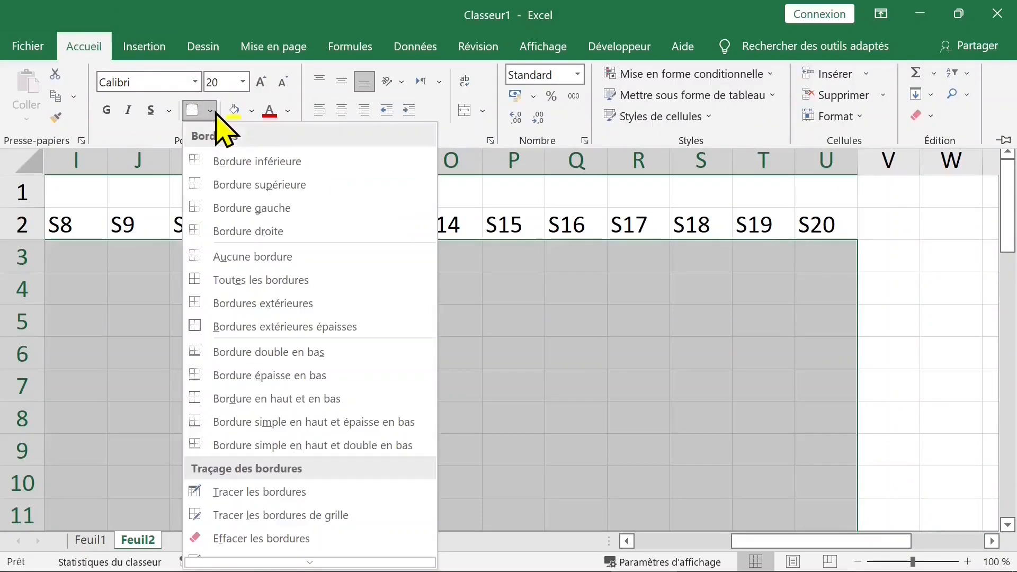
{"action": "left_click", "coordinate": [248, 289]}
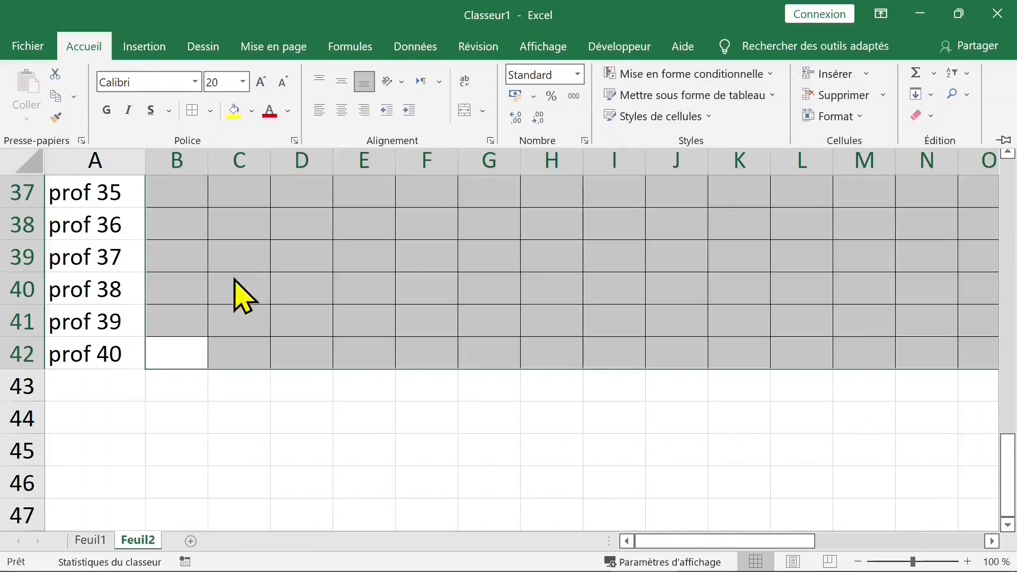
{"action": "left_click", "coordinate": [154, 278]}
{"action": "scroll", "coordinate": [245, 286], "scroll_direction": "up", "scroll_amount": 4}
{"action": "scroll", "coordinate": [245, 286], "scroll_direction": "up", "scroll_amount": 8}
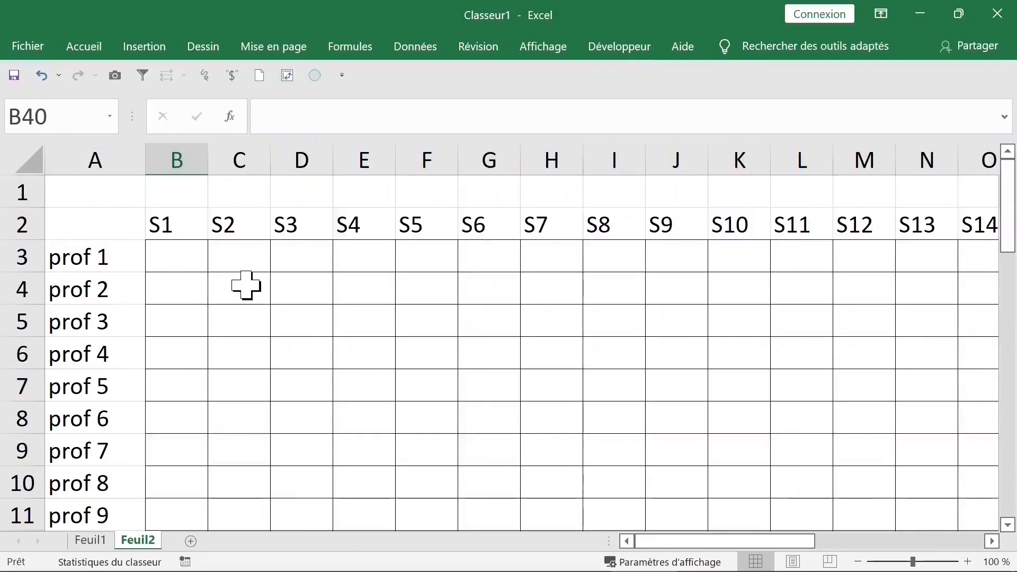
{"action": "left_click", "coordinate": [173, 263]}
{"action": "left_click", "coordinate": [281, 269]}
{"action": "left_click", "coordinate": [427, 268]}
{"action": "left_click", "coordinate": [164, 261]}
{"action": "left_click", "coordinate": [415, 265]}
{"action": "left_click", "coordinate": [161, 258]}
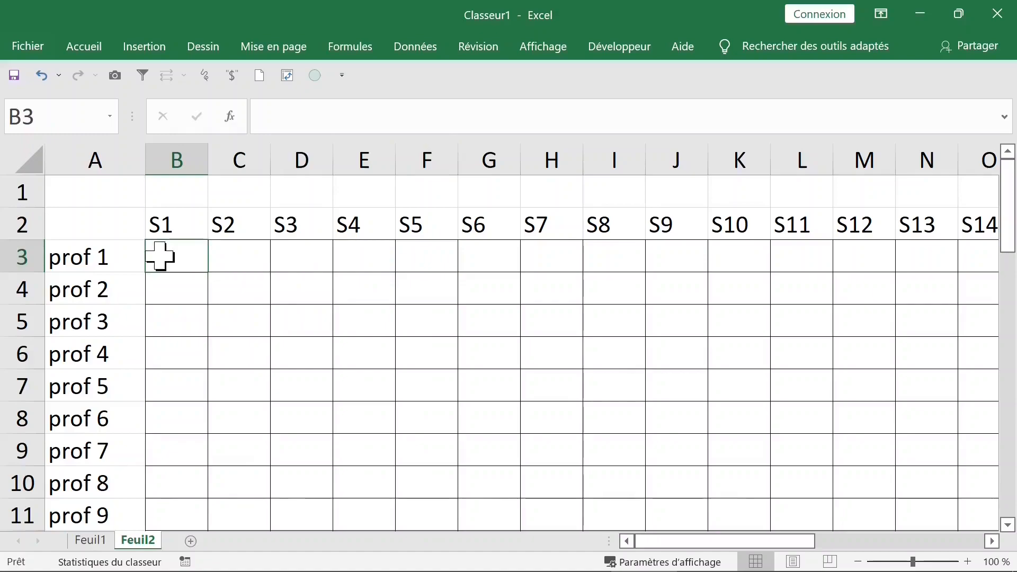
{"action": "left_click", "coordinate": [180, 200]}
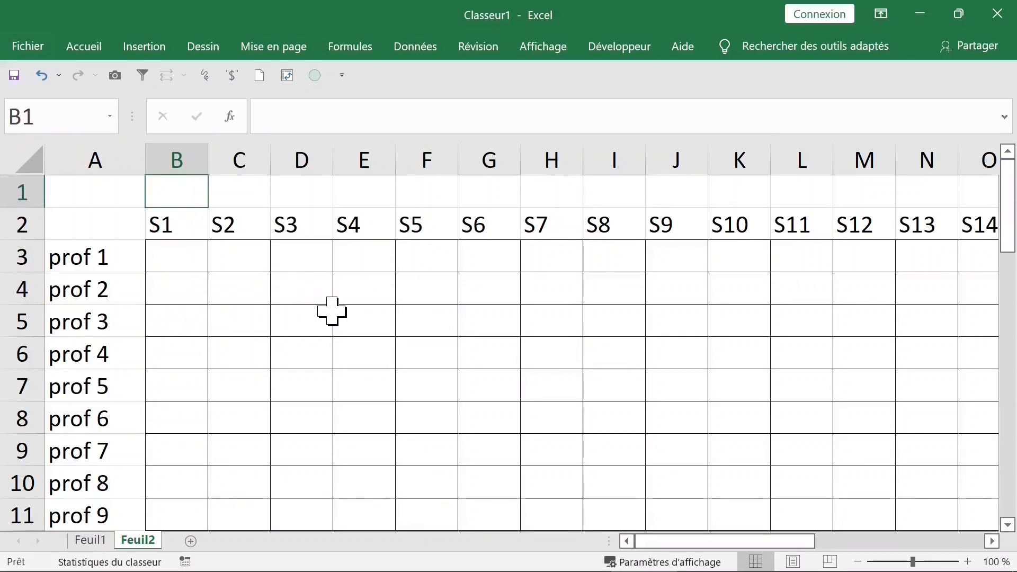
{"action": "left_click", "coordinate": [177, 222]}
{"action": "left_click", "coordinate": [177, 198]}
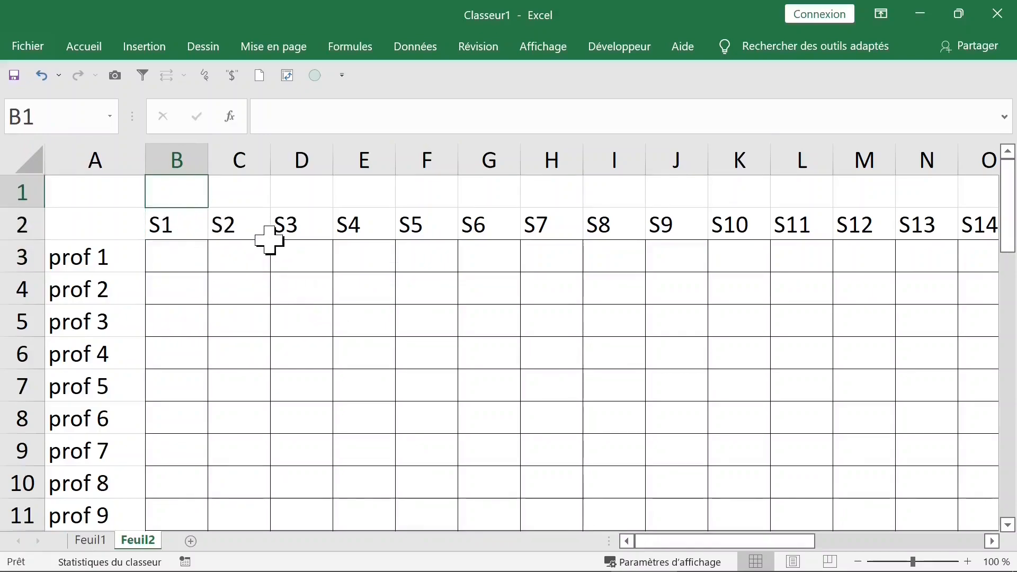
{"action": "type", "text": "=si"}
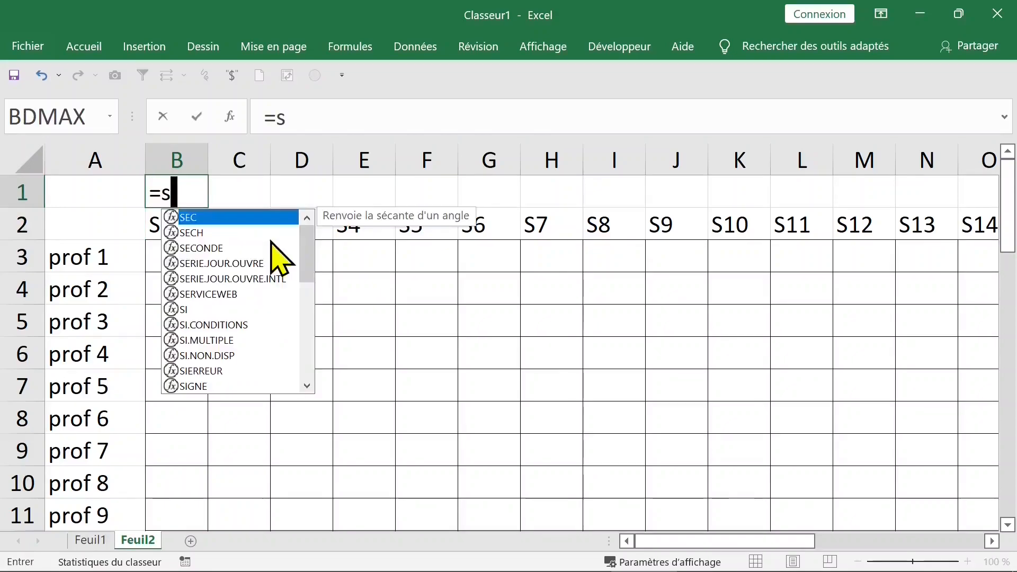
{"action": "key", "text": "BackSpace"}
{"action": "key", "text": "BackSpace"}
{"action": "key", "text": "Escape"}
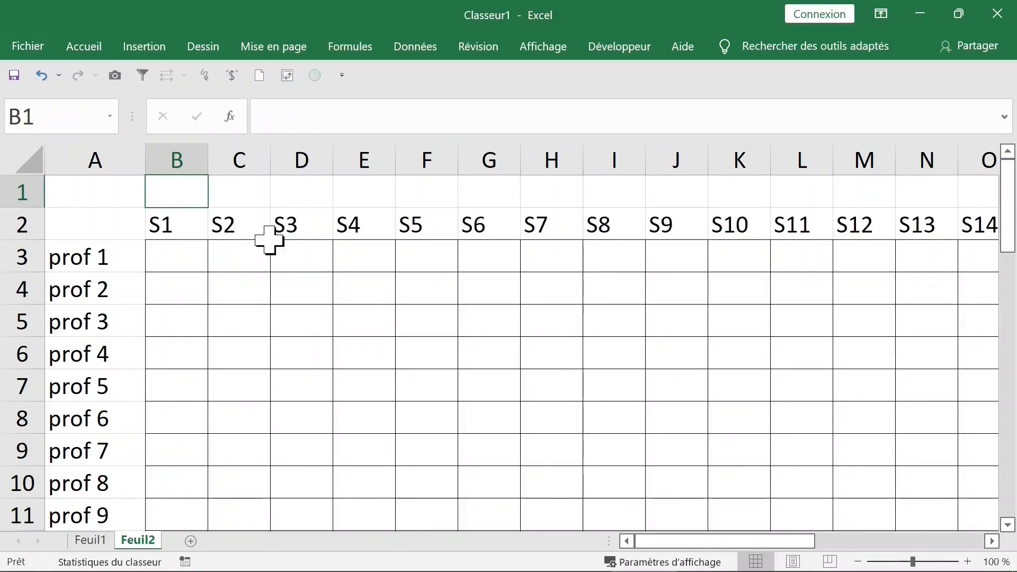
Step: Create a conditional formatting rule on B2 with the formula =B1=0 and a red fill
{"action": "left_click", "coordinate": [178, 225]}
{"action": "left_click", "coordinate": [87, 48]}
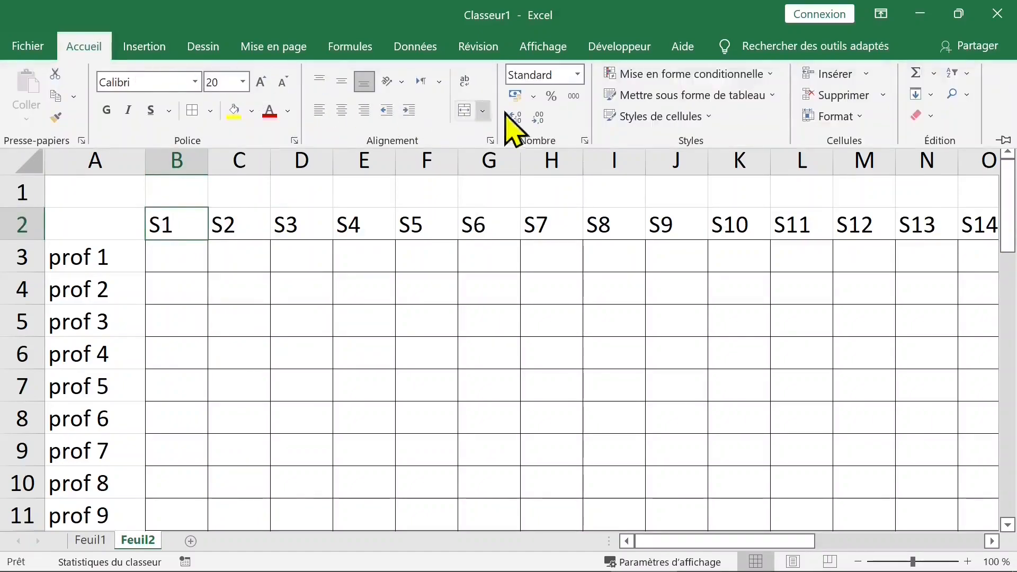
{"action": "left_click", "coordinate": [715, 75]}
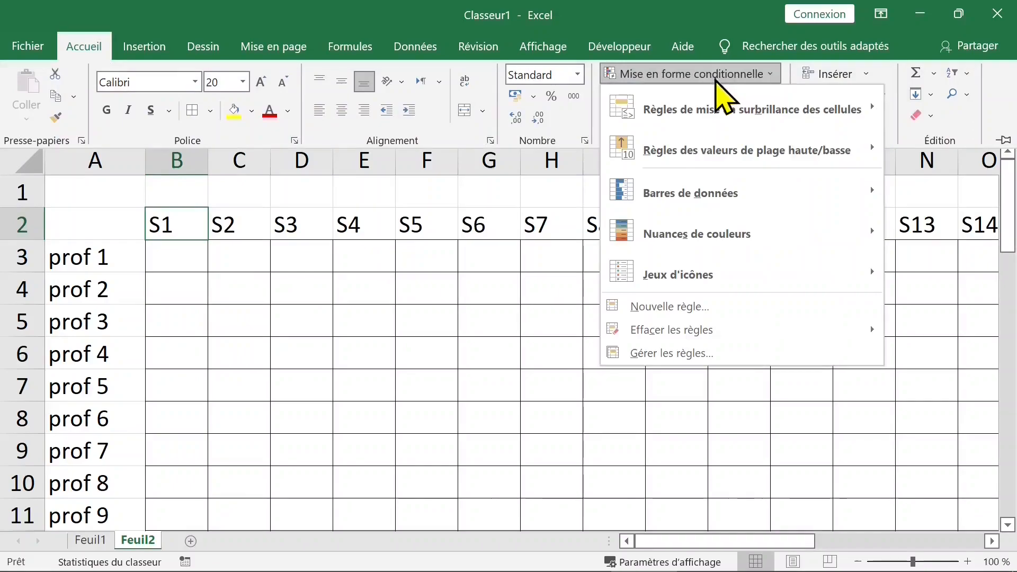
{"action": "mouse_move", "coordinate": [714, 331]}
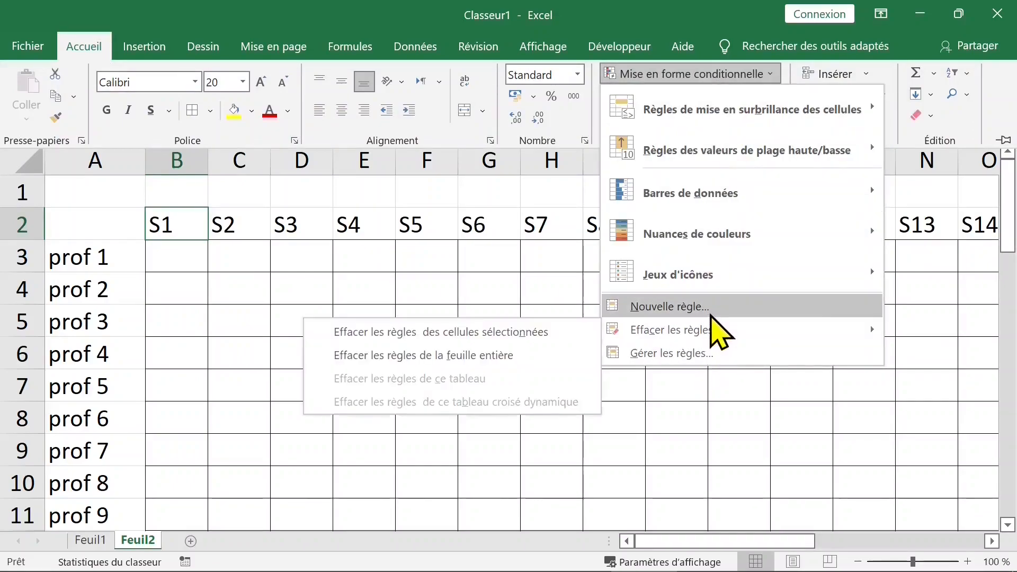
{"action": "left_click", "coordinate": [715, 308]}
{"action": "left_click_drag", "start_coordinate": [626, 209], "coordinate": [808, 96]}
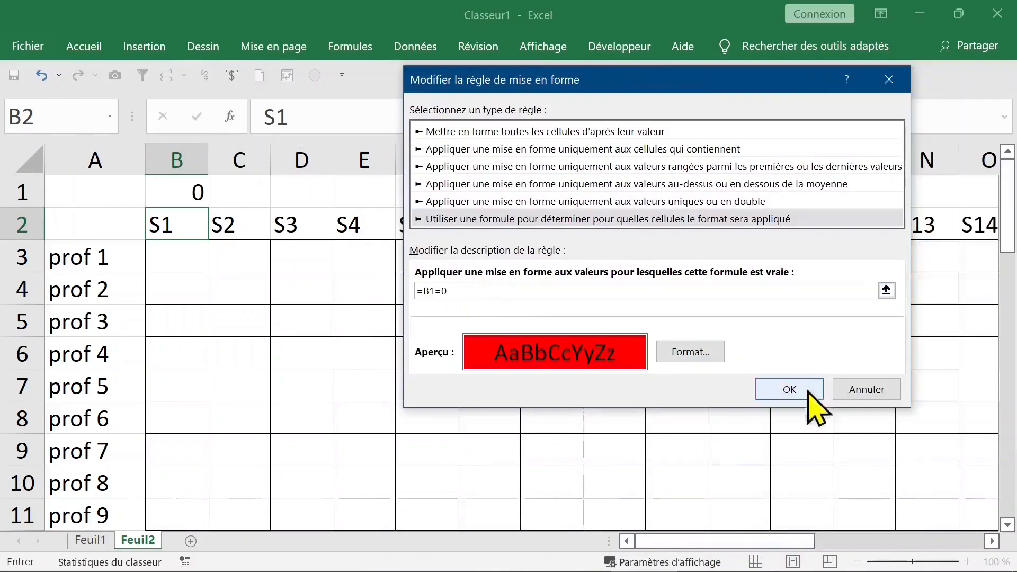
{"action": "left_click", "coordinate": [785, 391]}
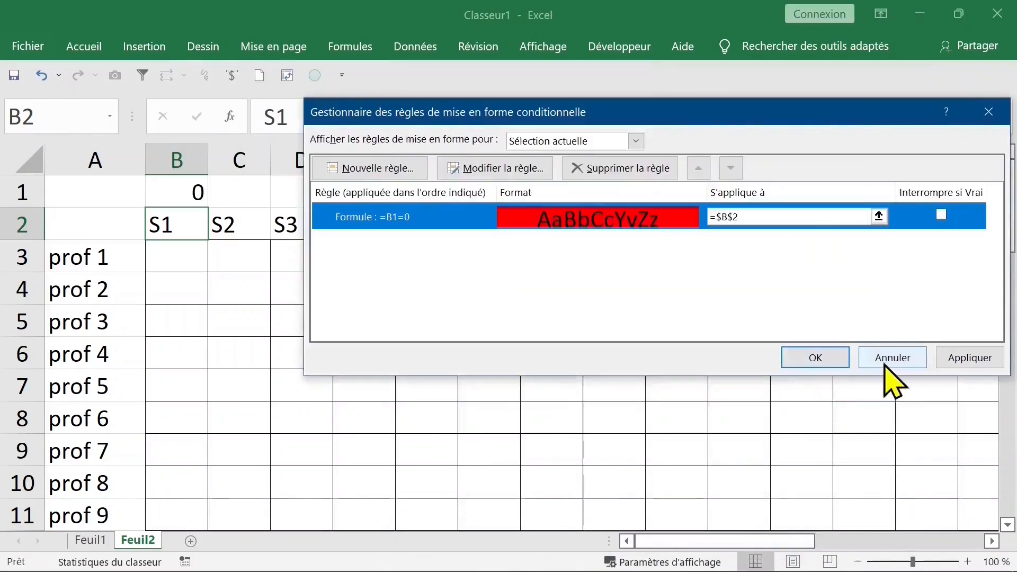
{"action": "left_click", "coordinate": [972, 360]}
{"action": "left_click", "coordinate": [806, 358]}
{"action": "left_click", "coordinate": [262, 353]}
Step: Add a second formula-based conditional formatting rule to B2 with the condition b1=1 and its own format
{"action": "left_click", "coordinate": [170, 227]}
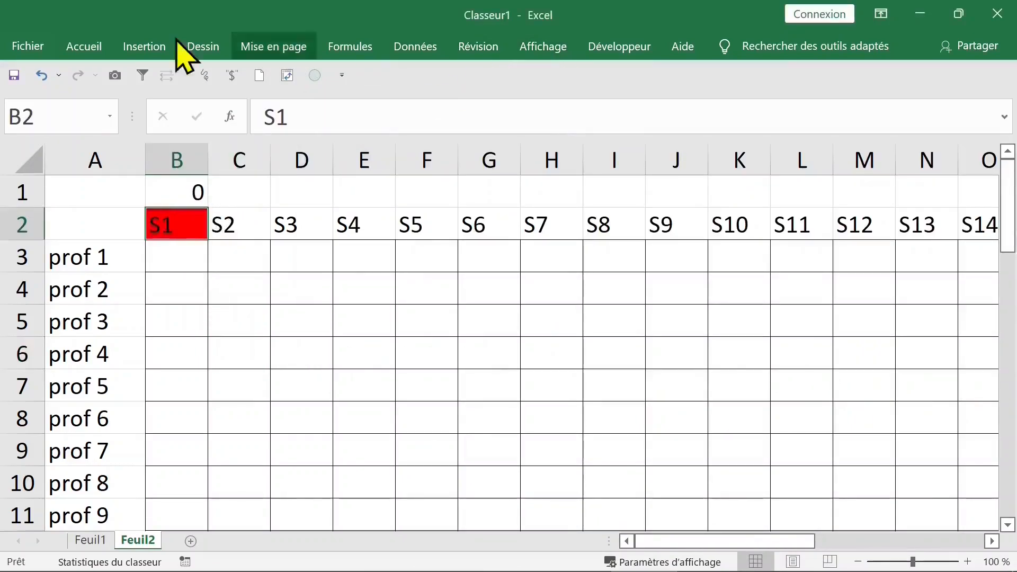
{"action": "left_click", "coordinate": [84, 49]}
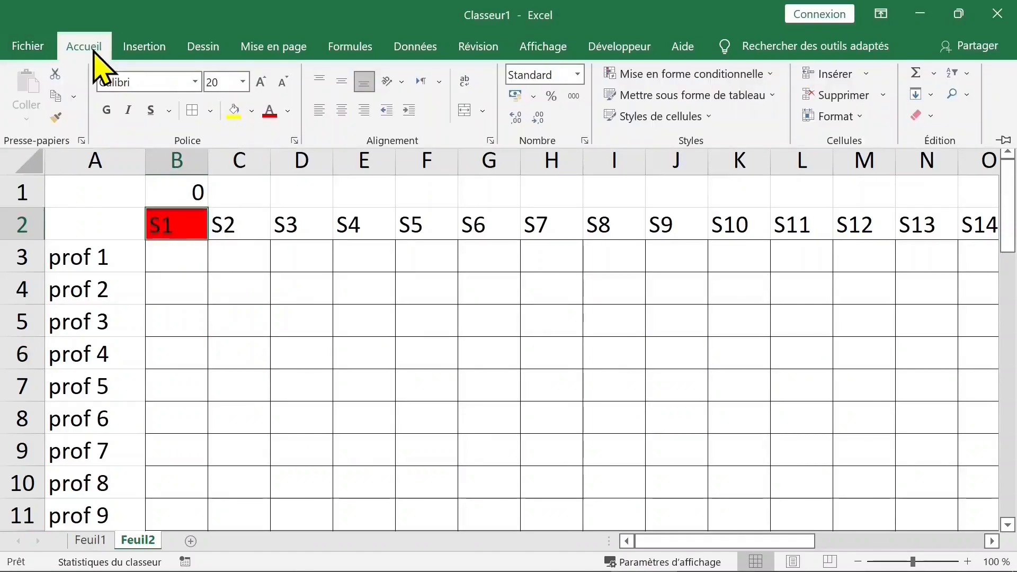
{"action": "left_click", "coordinate": [750, 76]}
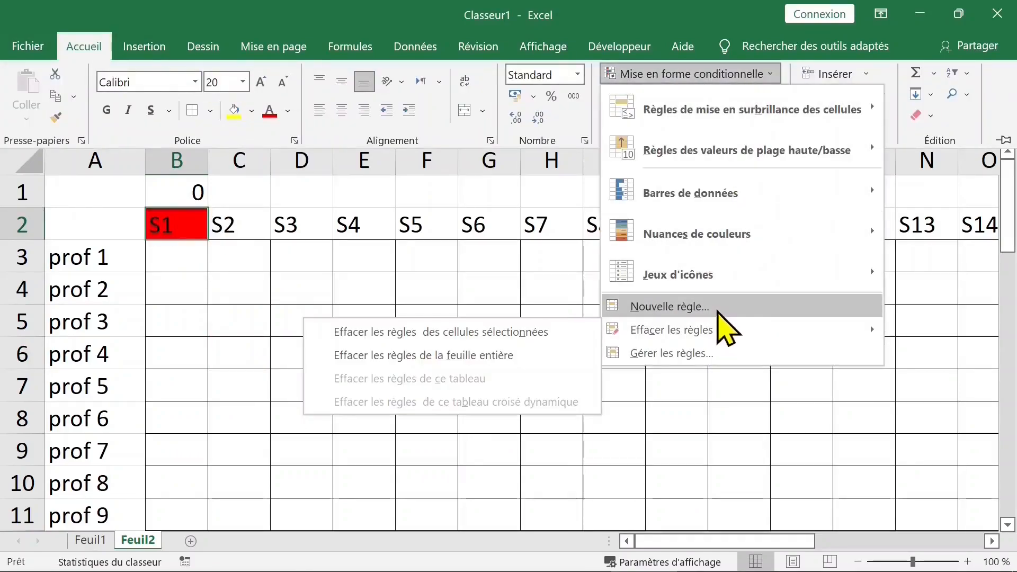
{"action": "left_click", "coordinate": [718, 314]}
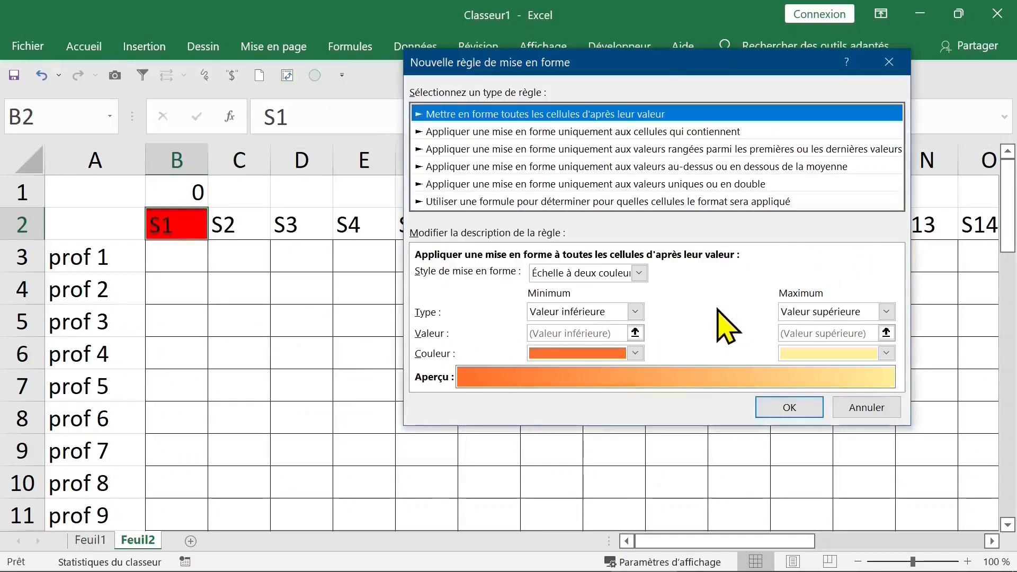
{"action": "left_click", "coordinate": [529, 202]}
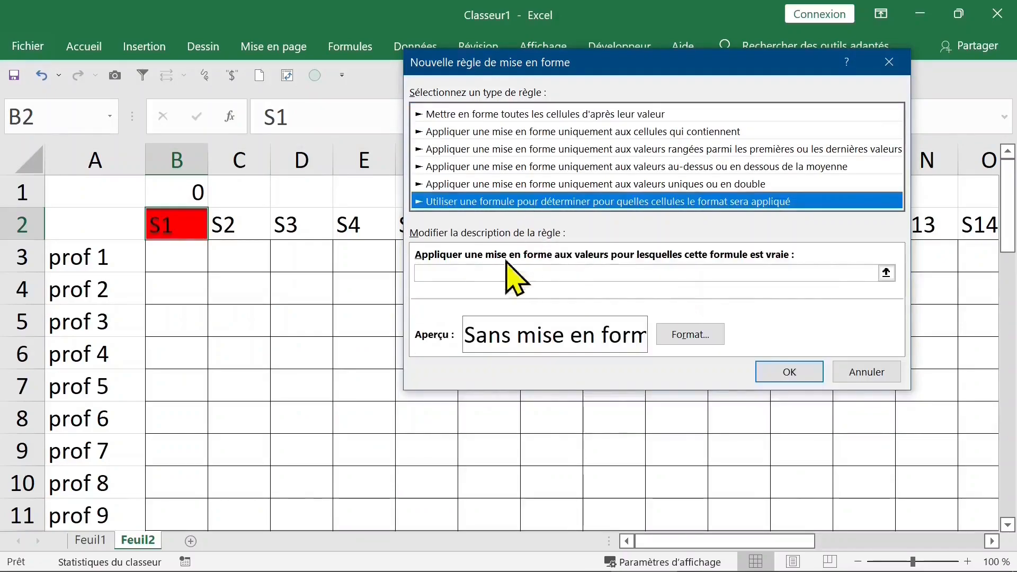
{"action": "left_click", "coordinate": [465, 275]}
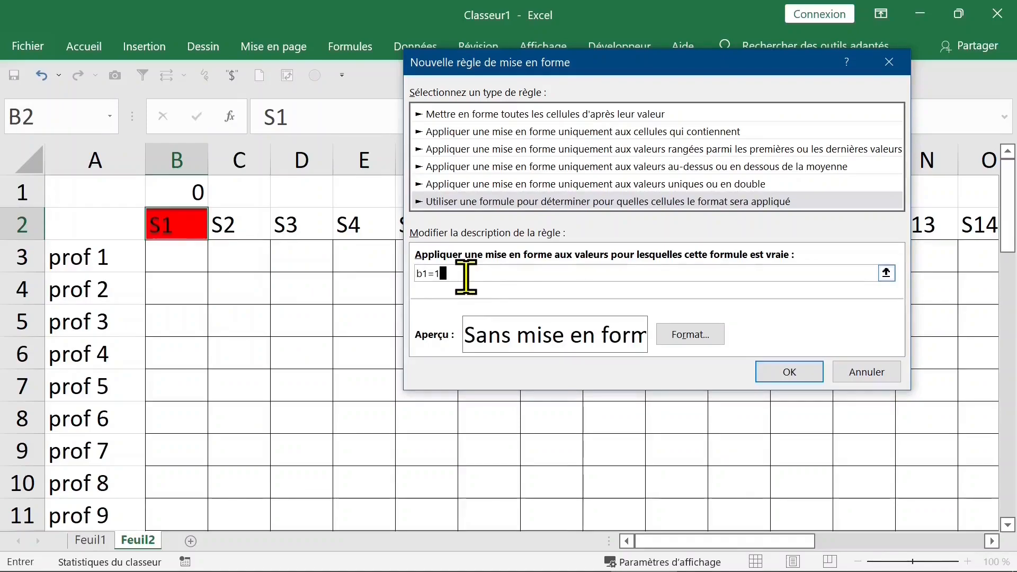
{"action": "left_click", "coordinate": [681, 338]}
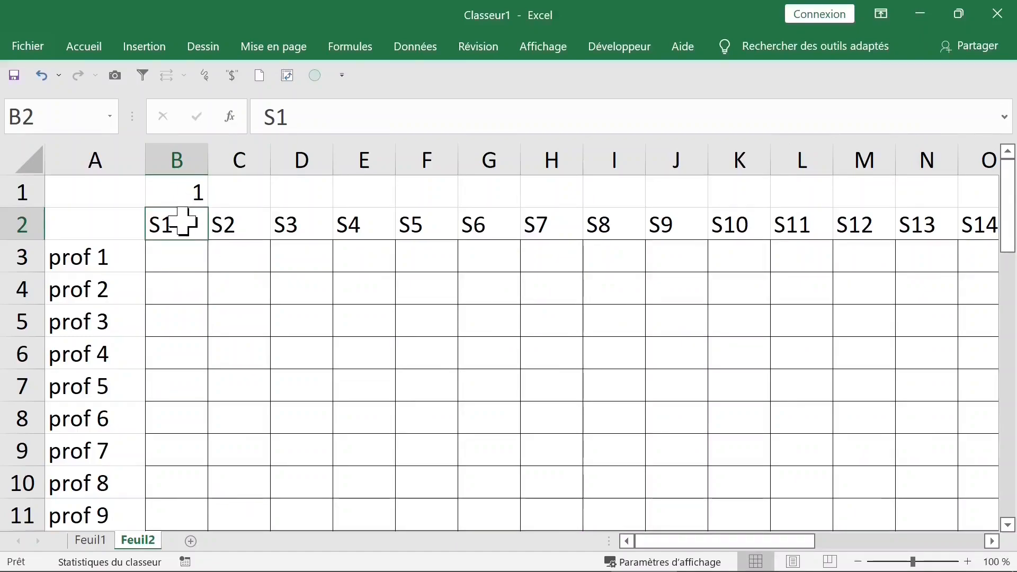
Step: Edit B2's yellow conditional formatting rule so that its formula is =B1=1
{"action": "left_click", "coordinate": [89, 47]}
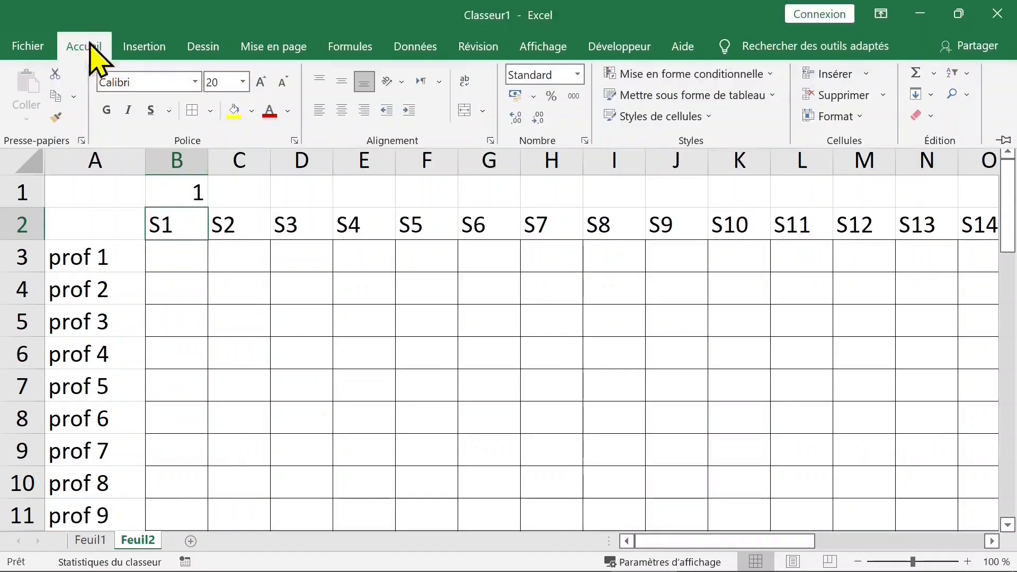
{"action": "left_click", "coordinate": [741, 77]}
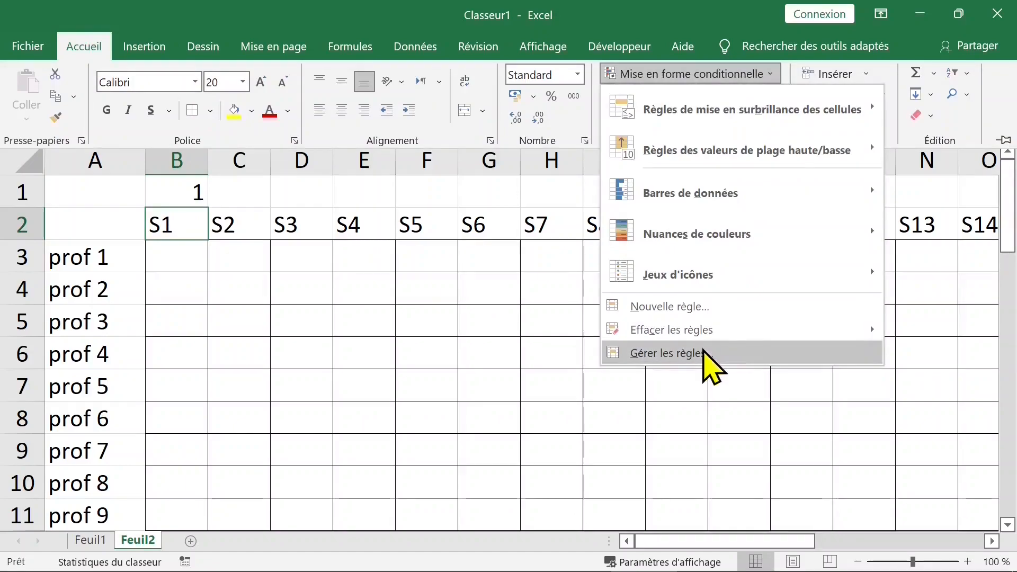
{"action": "left_click", "coordinate": [667, 353]}
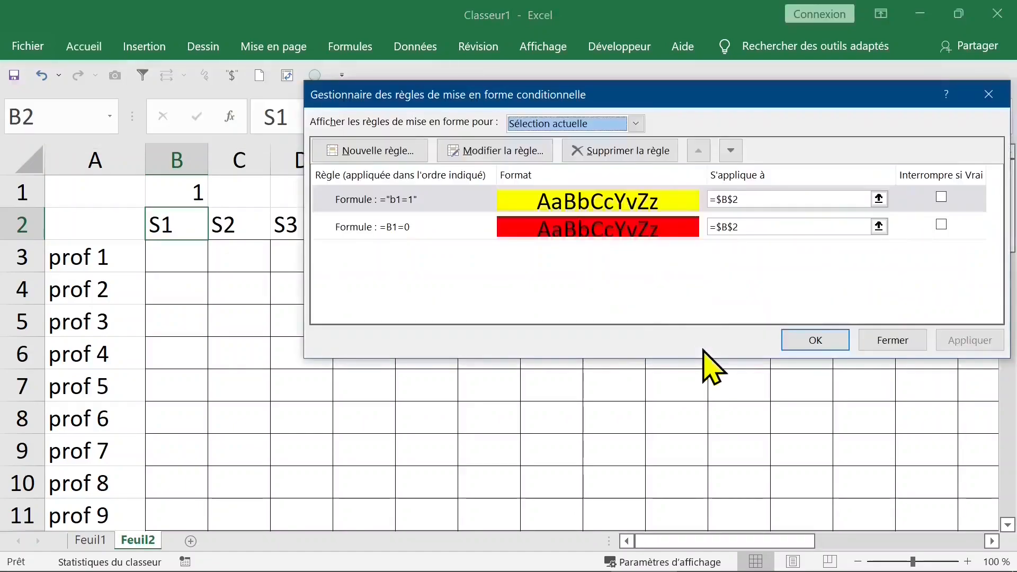
{"action": "left_click", "coordinate": [630, 208]}
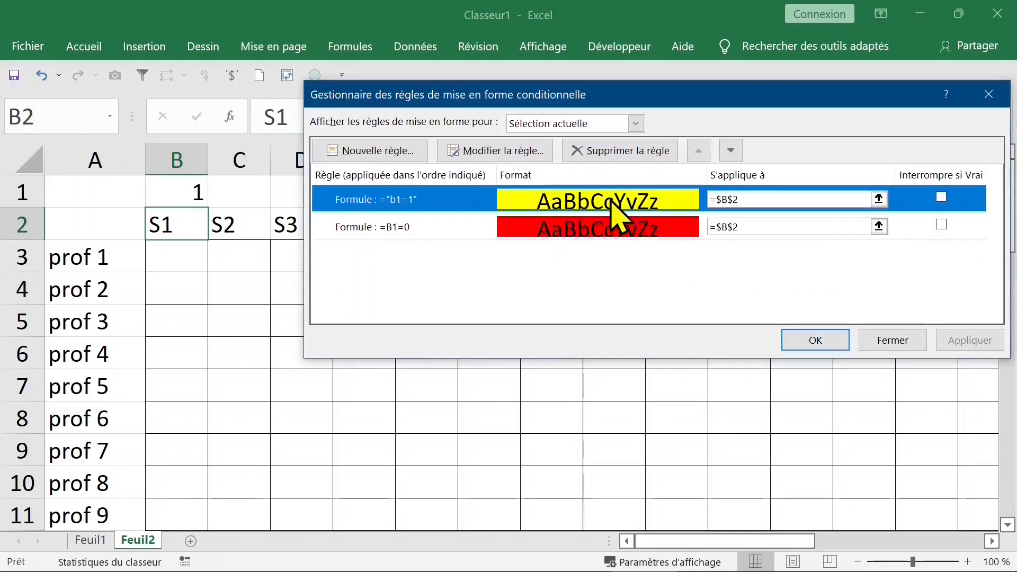
{"action": "left_click", "coordinate": [471, 230]}
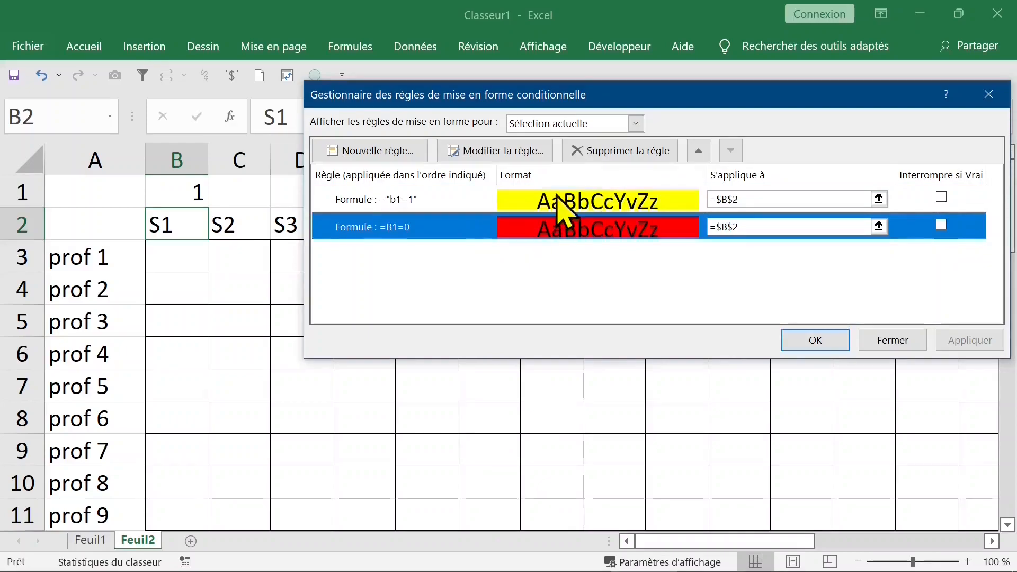
{"action": "double_click", "coordinate": [571, 201]}
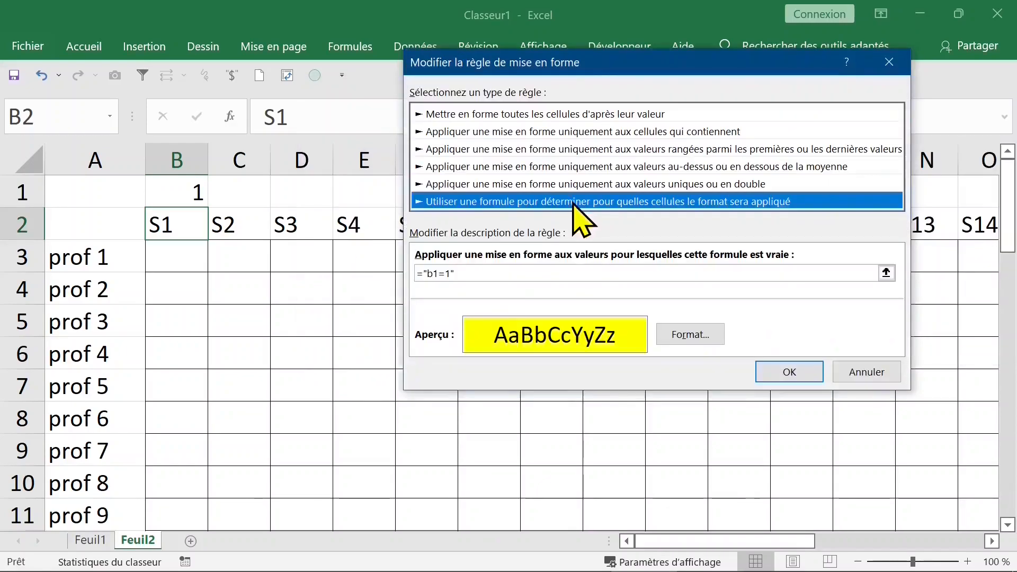
{"action": "left_click", "coordinate": [495, 273]}
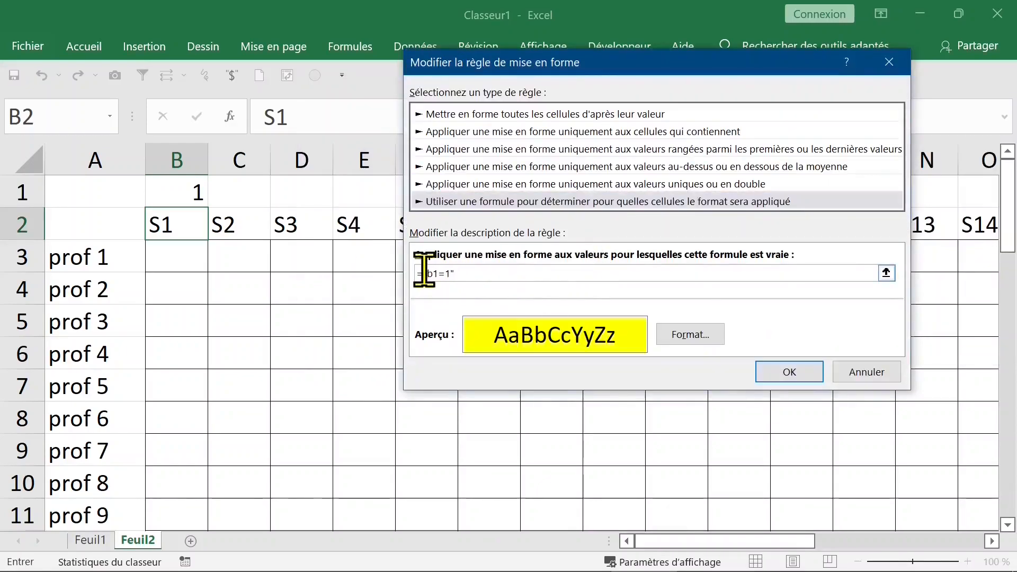
{"action": "left_click_drag", "start_coordinate": [424, 273], "coordinate": [539, 270]}
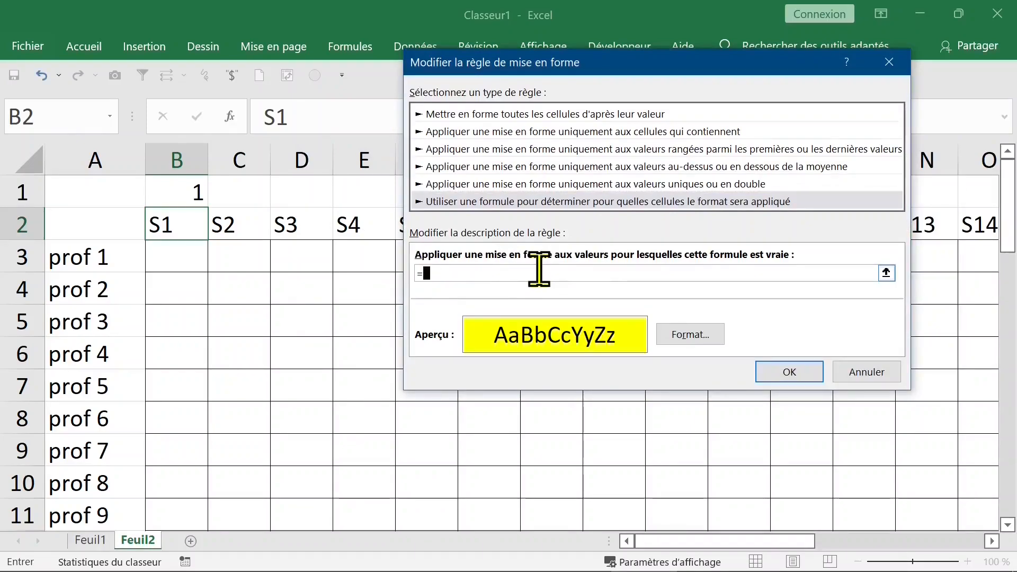
{"action": "left_click", "coordinate": [182, 196]}
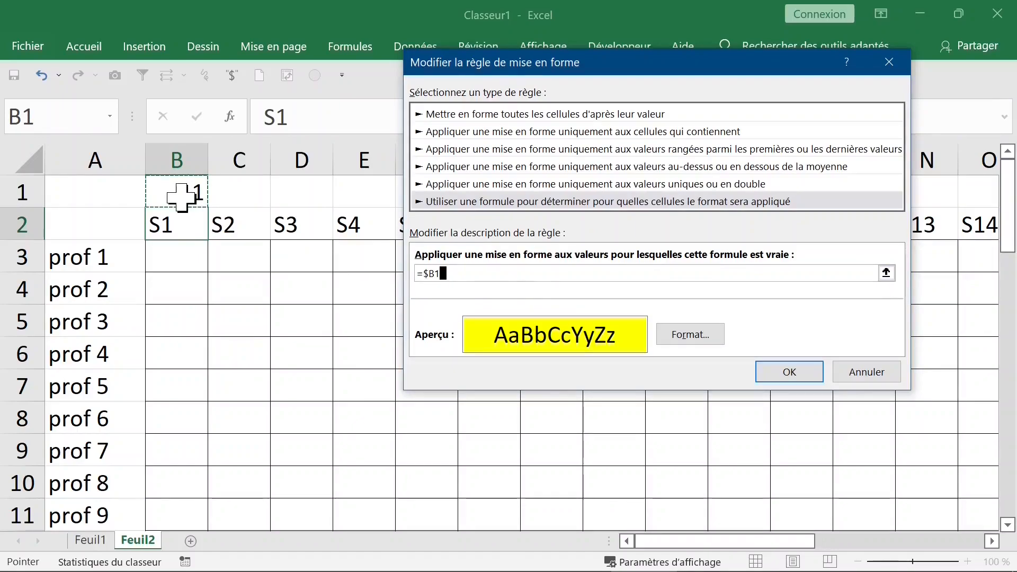
{"action": "type", "text": "=1"}
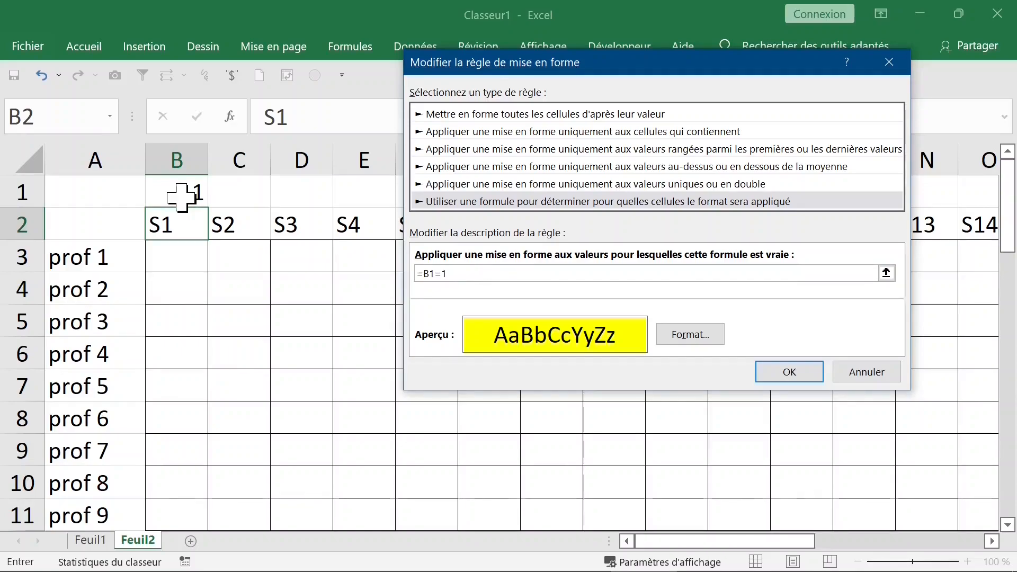
Step: Set a yellow fill for the =B1=1 rule and apply the edited rule to B2
{"action": "left_click", "coordinate": [661, 338]}
{"action": "left_click", "coordinate": [464, 215]}
{"action": "left_click", "coordinate": [481, 215]}
{"action": "left_click", "coordinate": [794, 502]}
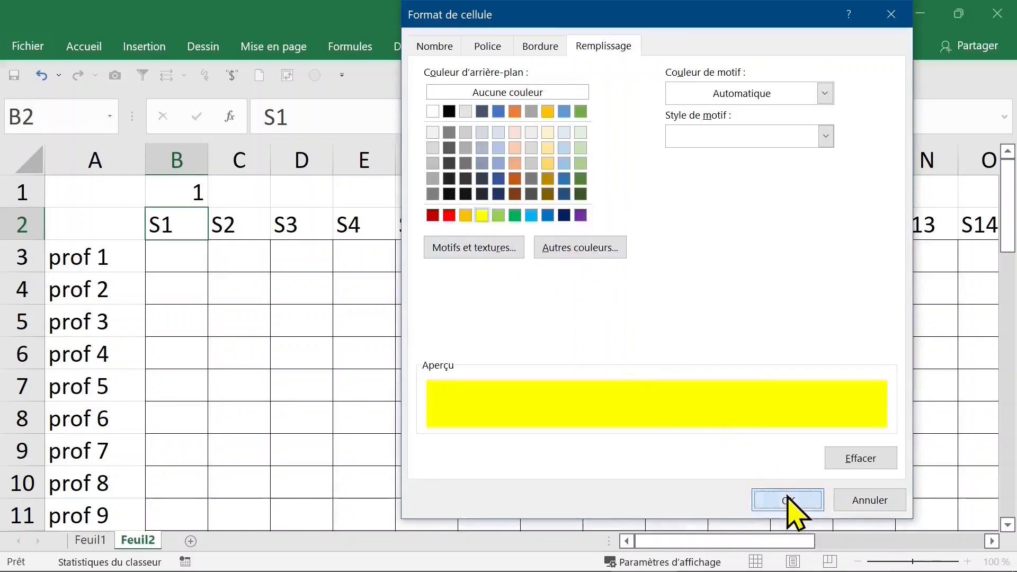
{"action": "left_click", "coordinate": [789, 371]}
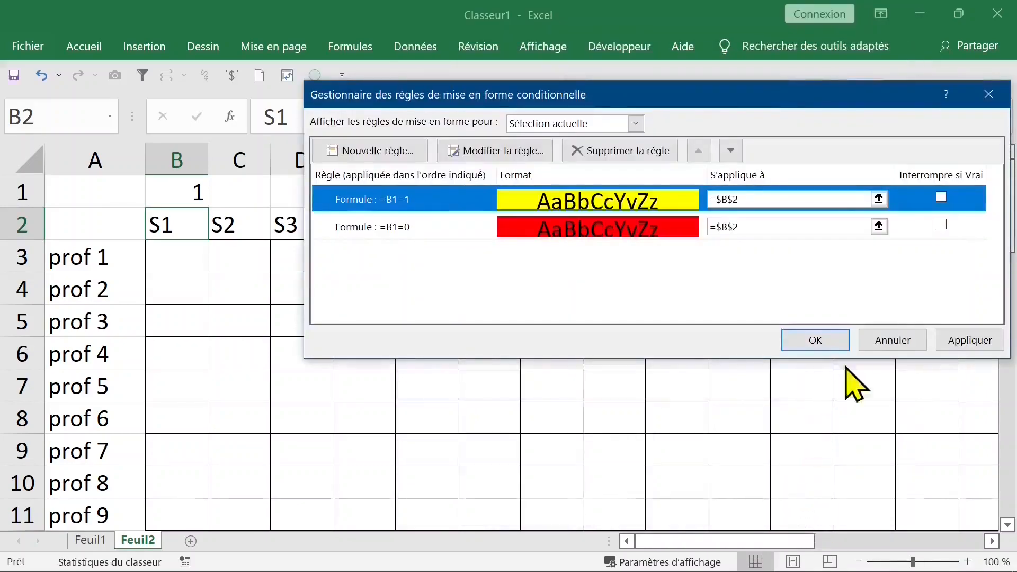
{"action": "left_click", "coordinate": [969, 340]}
{"action": "left_click", "coordinate": [817, 341]}
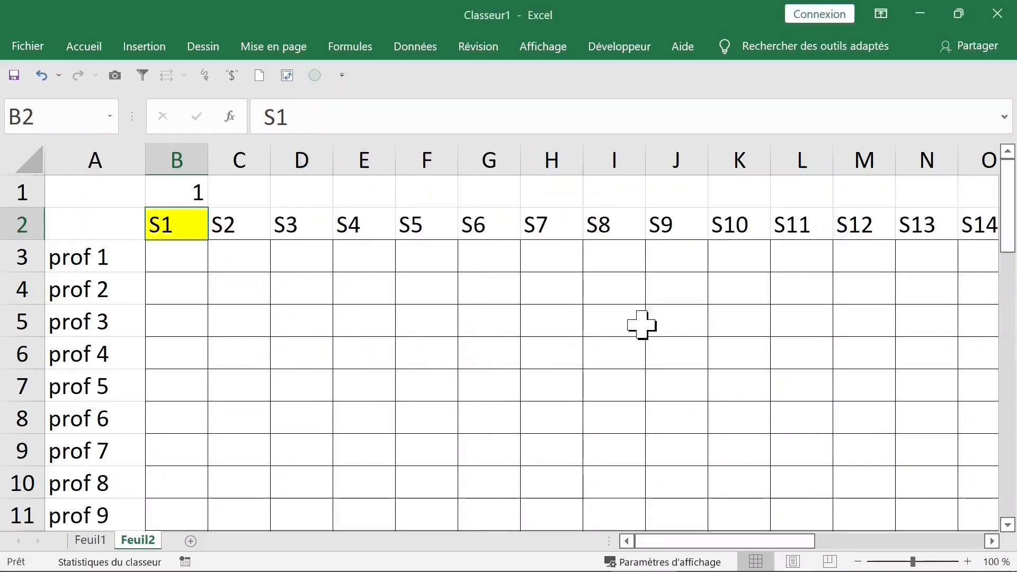
Step: Test the conditional formatting of B2 by entering 2 and then 0 in B1
{"action": "left_click", "coordinate": [183, 319]}
{"action": "left_click", "coordinate": [189, 198]}
{"action": "type", "text": "2"}
{"action": "left_click", "coordinate": [398, 342]}
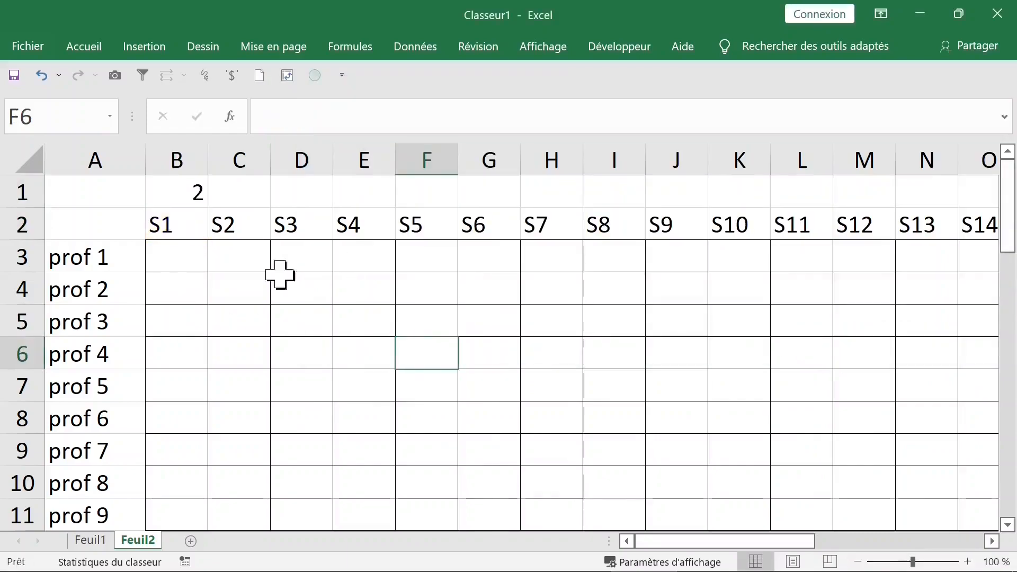
{"action": "left_click", "coordinate": [177, 222]}
{"action": "left_click", "coordinate": [190, 199]}
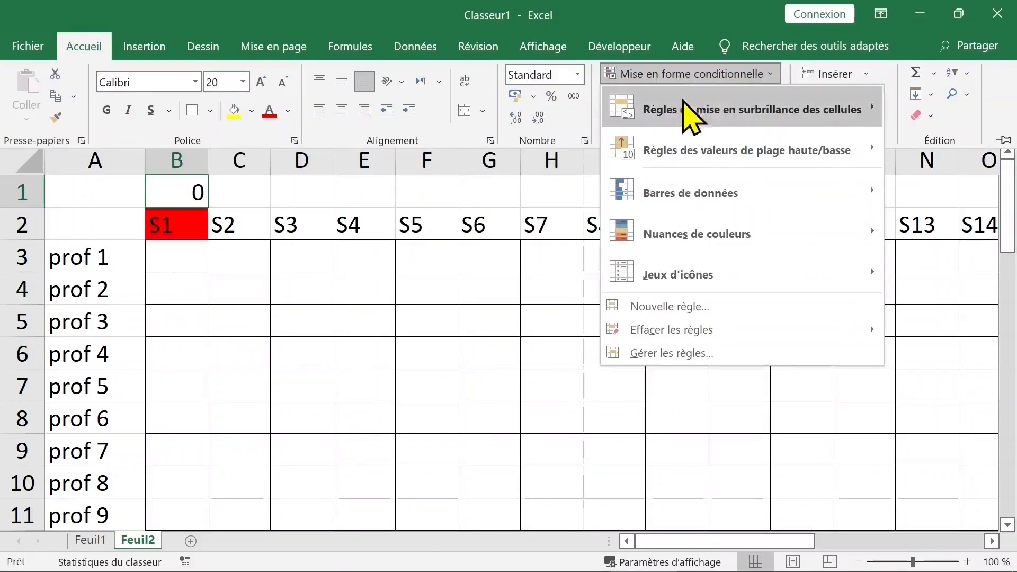
Step: Create a conditional formatting rule on B1 with the formula =B1=2 and a light green fill
{"action": "left_click", "coordinate": [706, 311]}
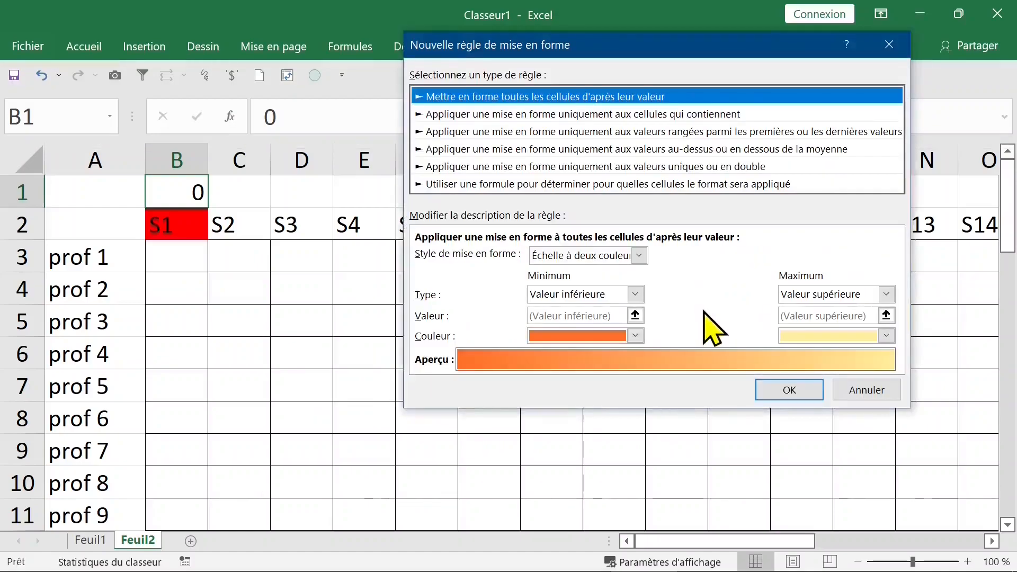
{"action": "left_click", "coordinate": [534, 186]}
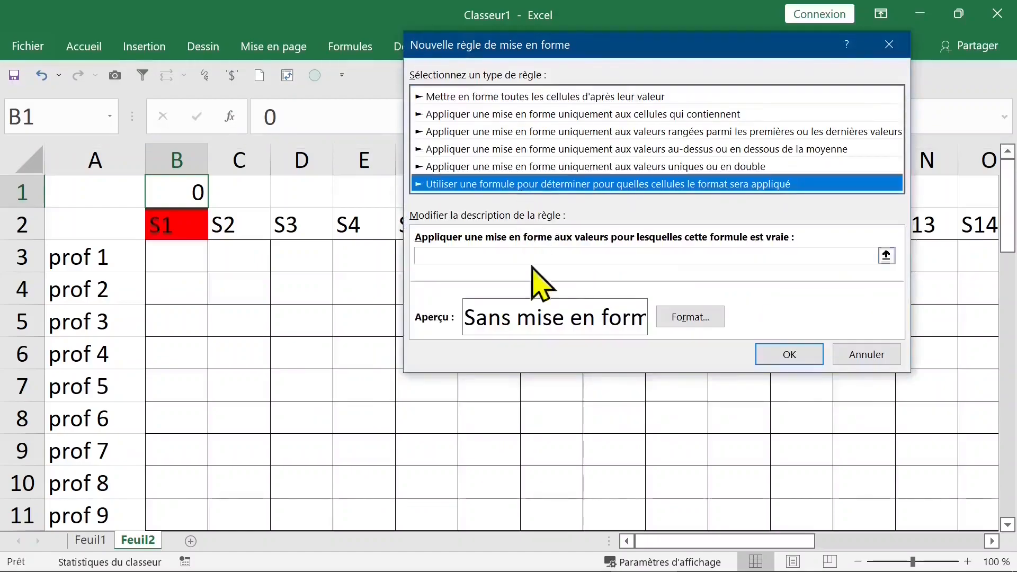
{"action": "left_click", "coordinate": [450, 258]}
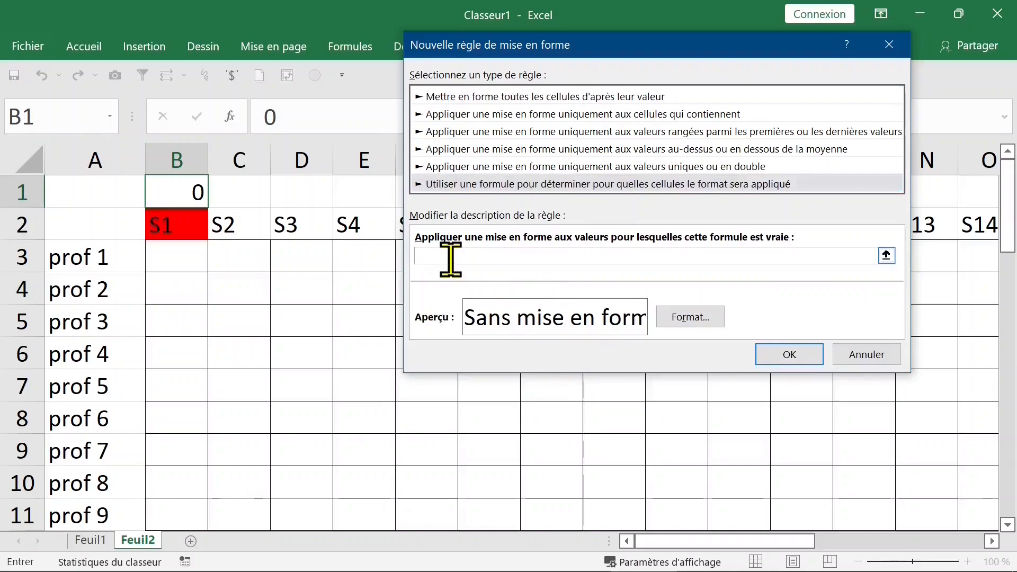
{"action": "left_click", "coordinate": [182, 195]}
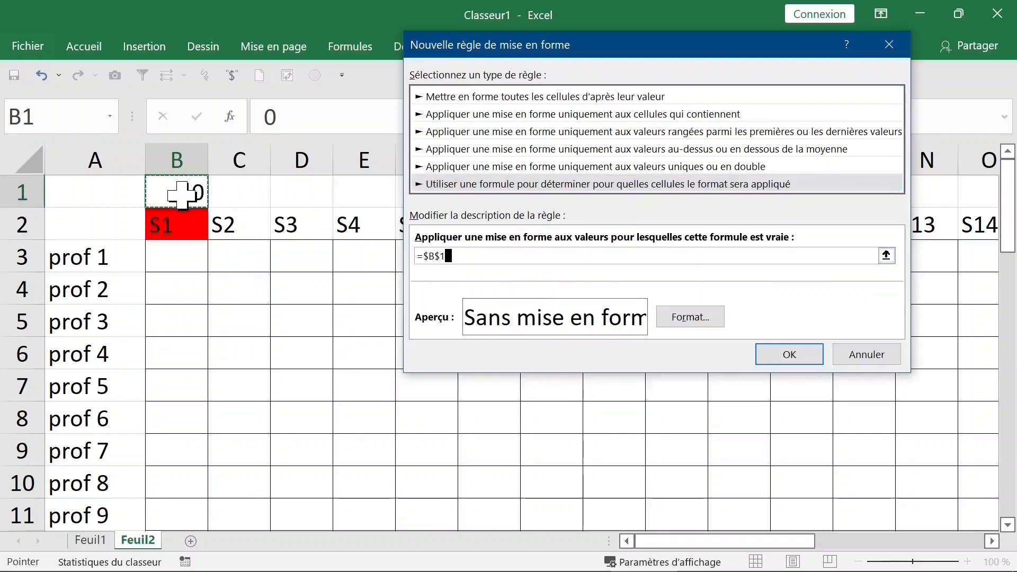
{"action": "key", "text": "F4"}
{"action": "key", "text": "F4"}
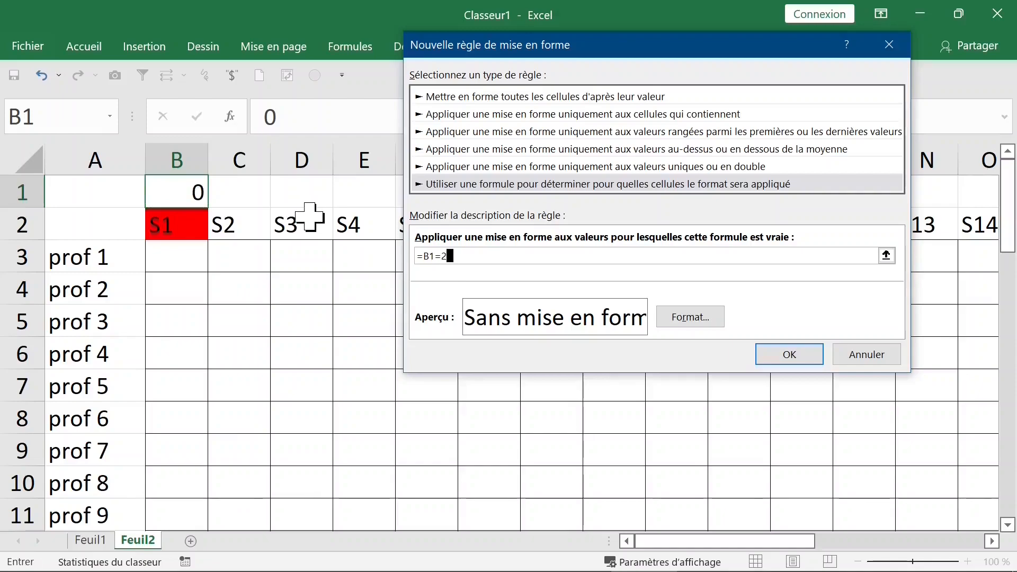
{"action": "left_click", "coordinate": [690, 317]}
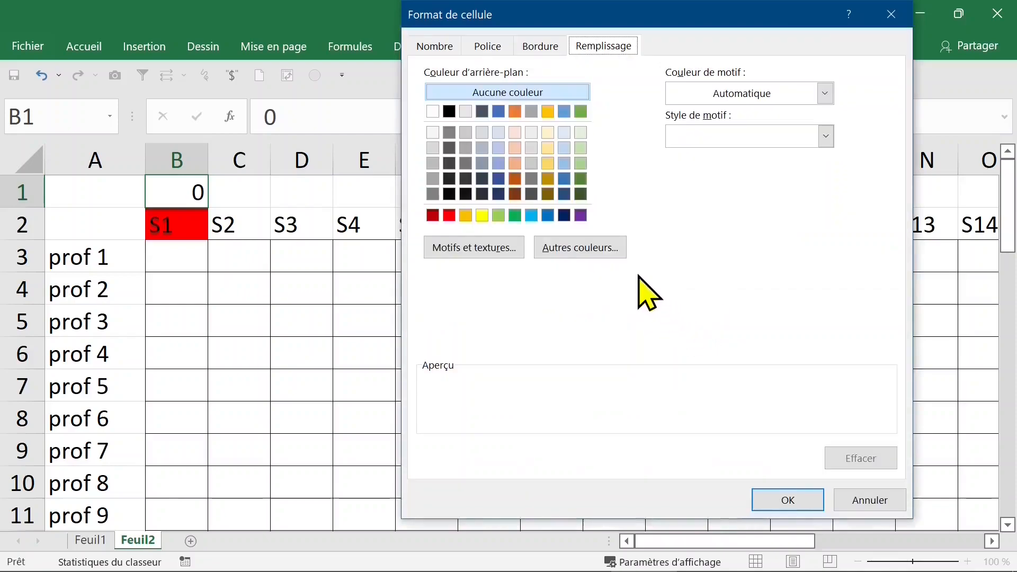
{"action": "left_click", "coordinate": [583, 167]}
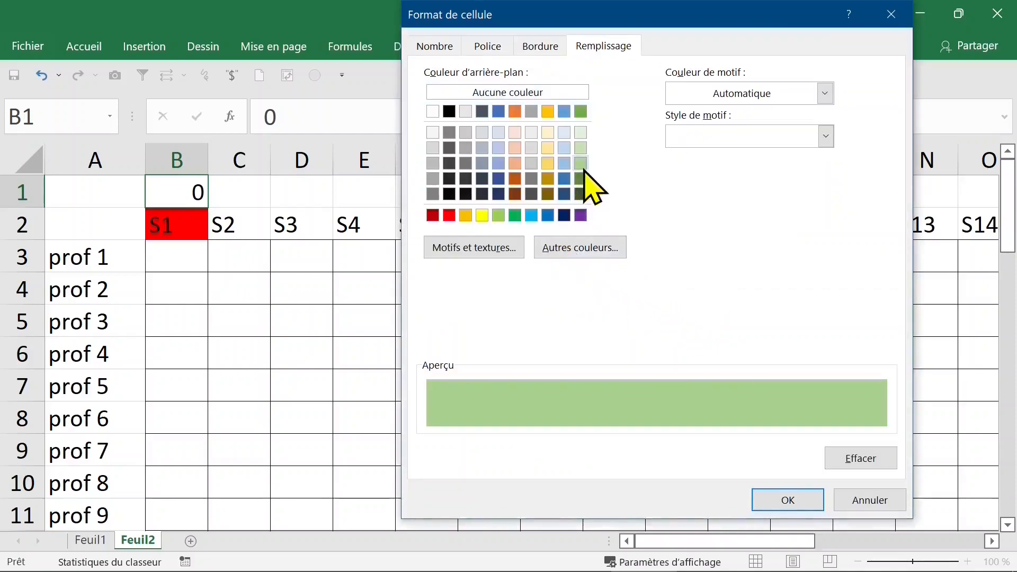
{"action": "left_click", "coordinate": [790, 503]}
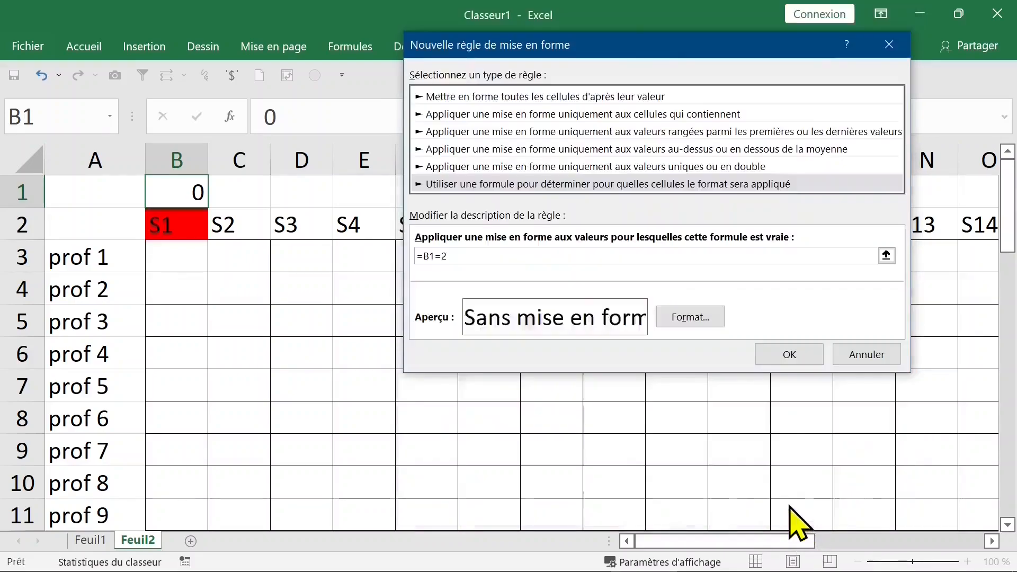
{"action": "left_click", "coordinate": [788, 355]}
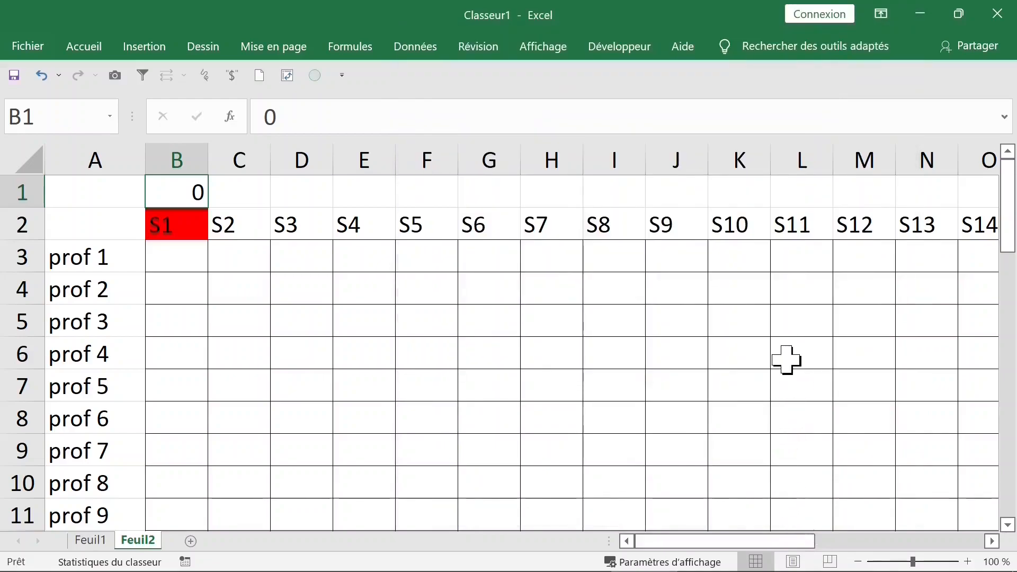
Step: Enter 2 in B1 to test the new rule, and select B1 again
{"action": "left_click", "coordinate": [281, 296]}
{"action": "left_click", "coordinate": [200, 198]}
{"action": "type", "text": "2"}
{"action": "key", "text": "Return"}
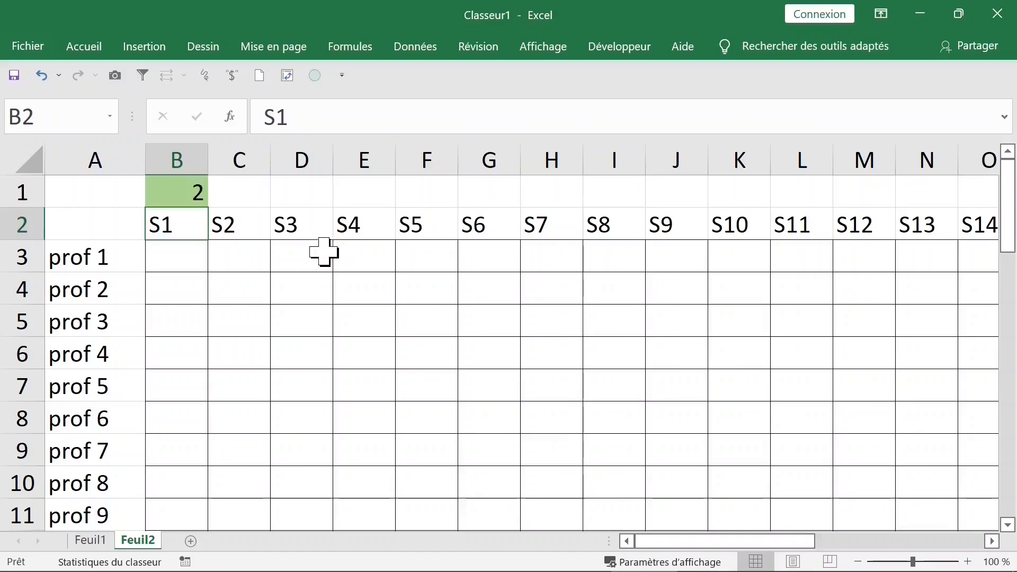
{"action": "left_click", "coordinate": [239, 253]}
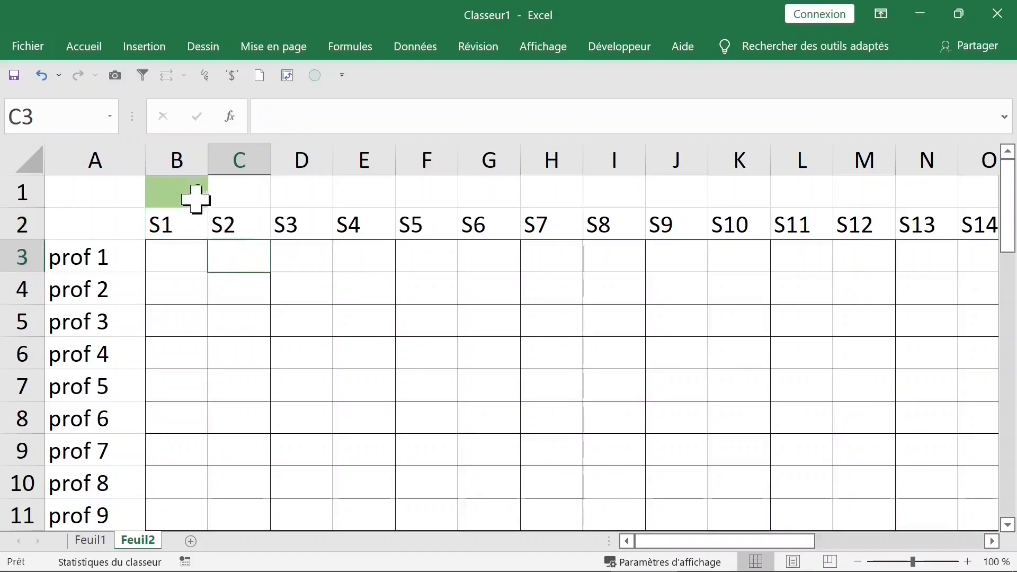
{"action": "left_click", "coordinate": [187, 196]}
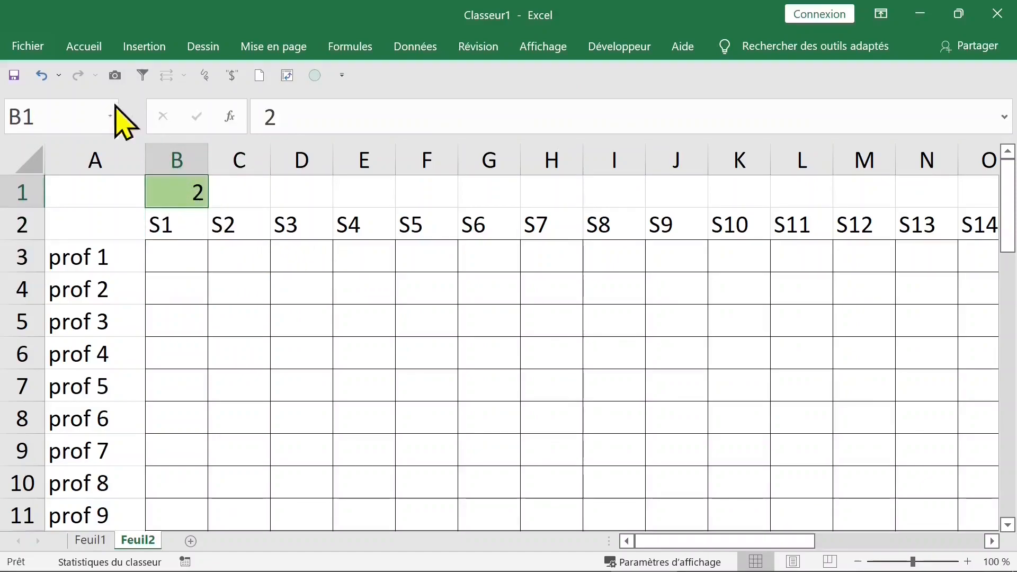
Step: Add another conditional formatting rule to B2, with a green fill for a count of 2 in B1
{"action": "key", "text": "Down"}
{"action": "left_click", "coordinate": [84, 46]}
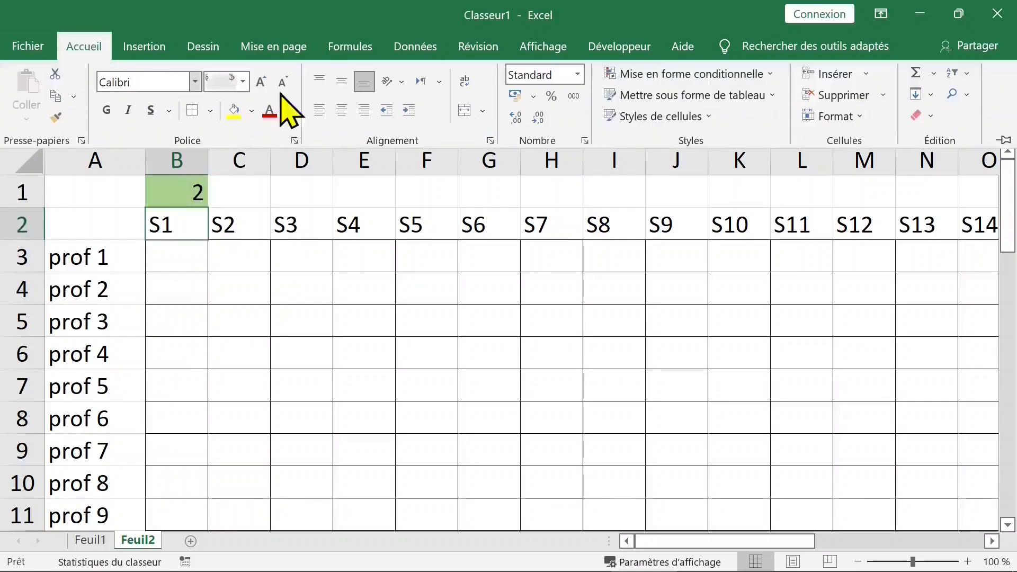
{"action": "left_click", "coordinate": [708, 75]}
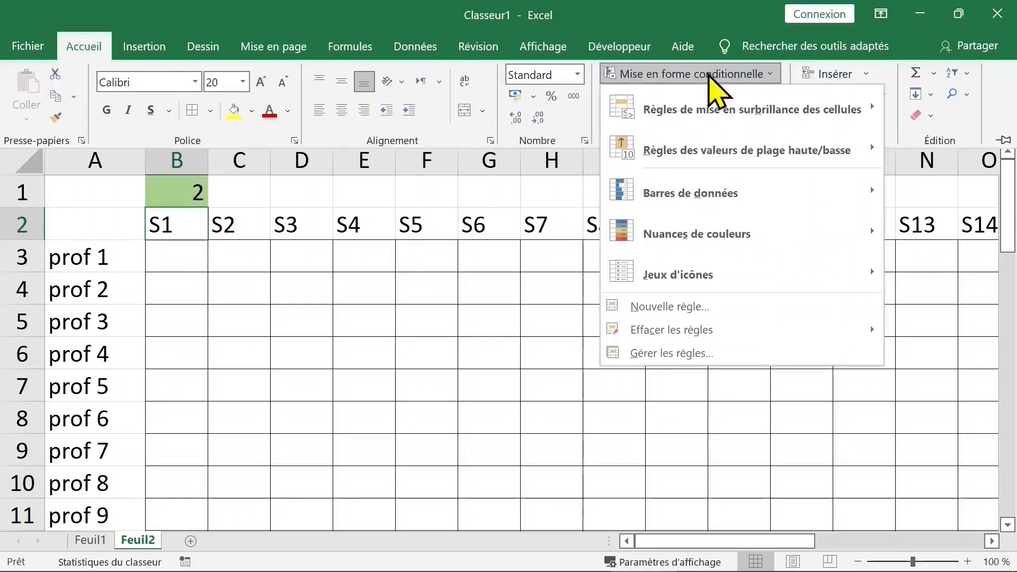
{"action": "left_click", "coordinate": [701, 310]}
{"action": "left_click", "coordinate": [530, 167]}
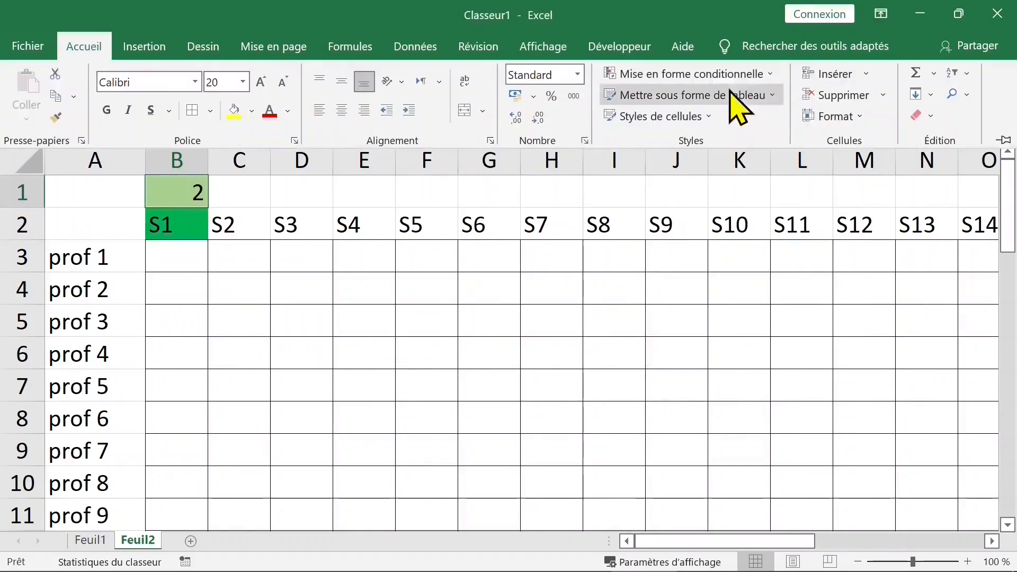
Step: Clear the conditional formatting rules from the selected count cell B1
{"action": "left_click", "coordinate": [734, 77]}
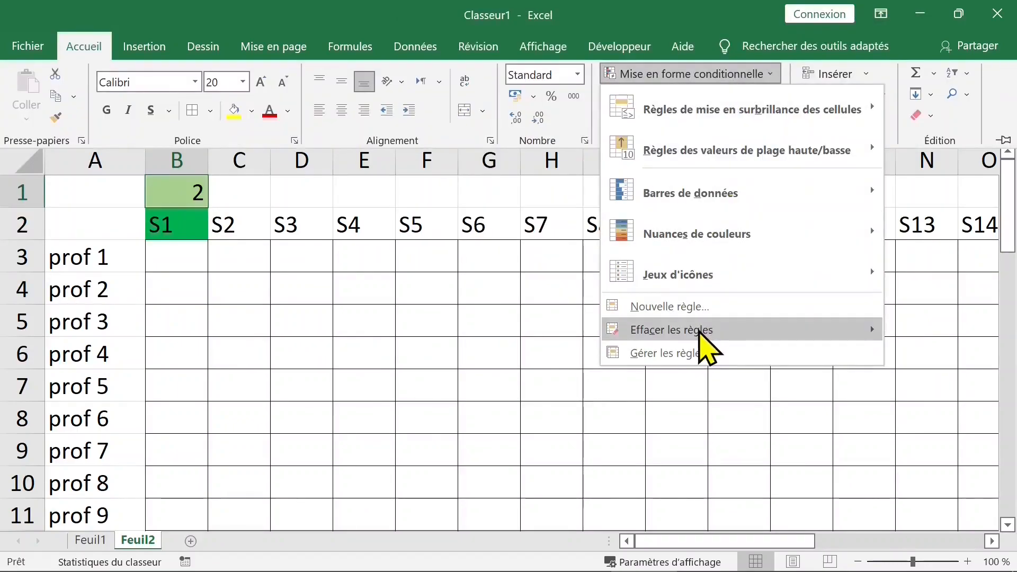
{"action": "mouse_move", "coordinate": [699, 331]}
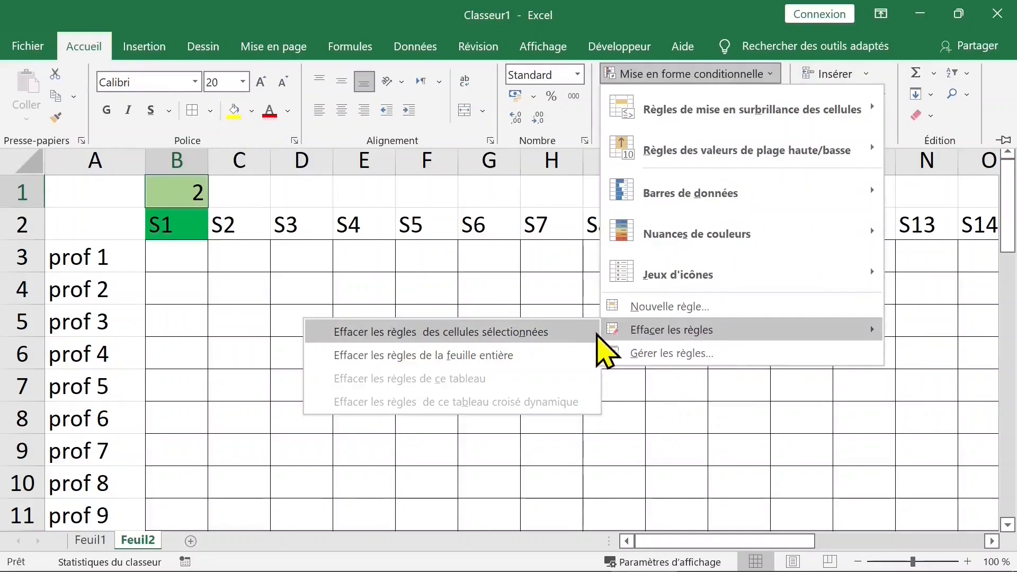
{"action": "left_click", "coordinate": [578, 334]}
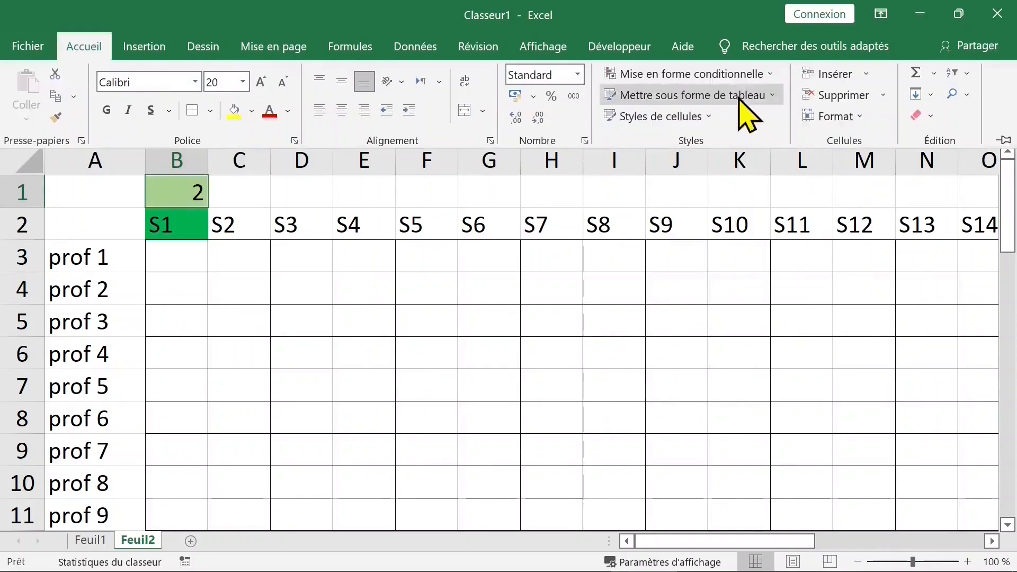
{"action": "left_click", "coordinate": [734, 80]}
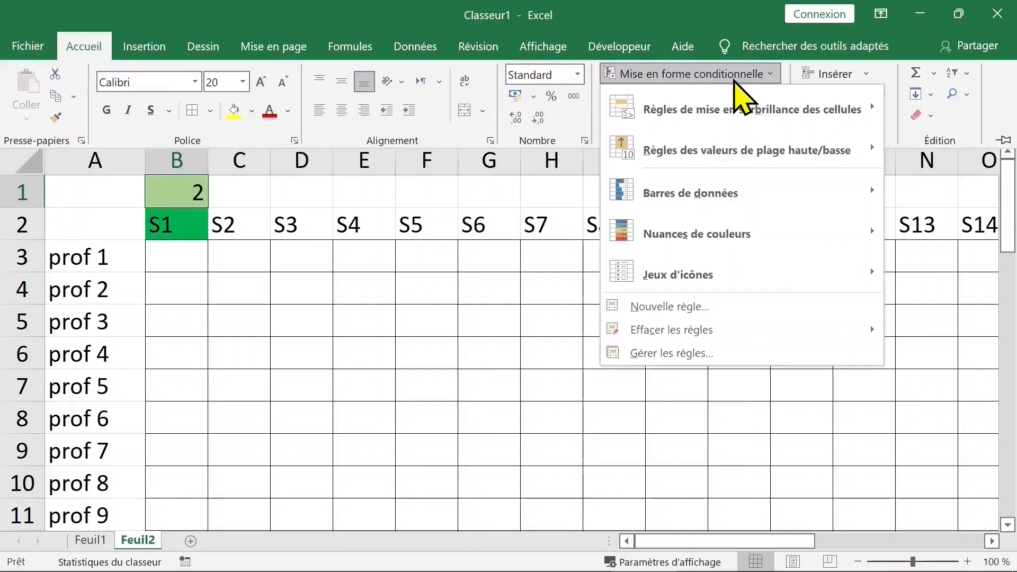
{"action": "mouse_move", "coordinate": [699, 331]}
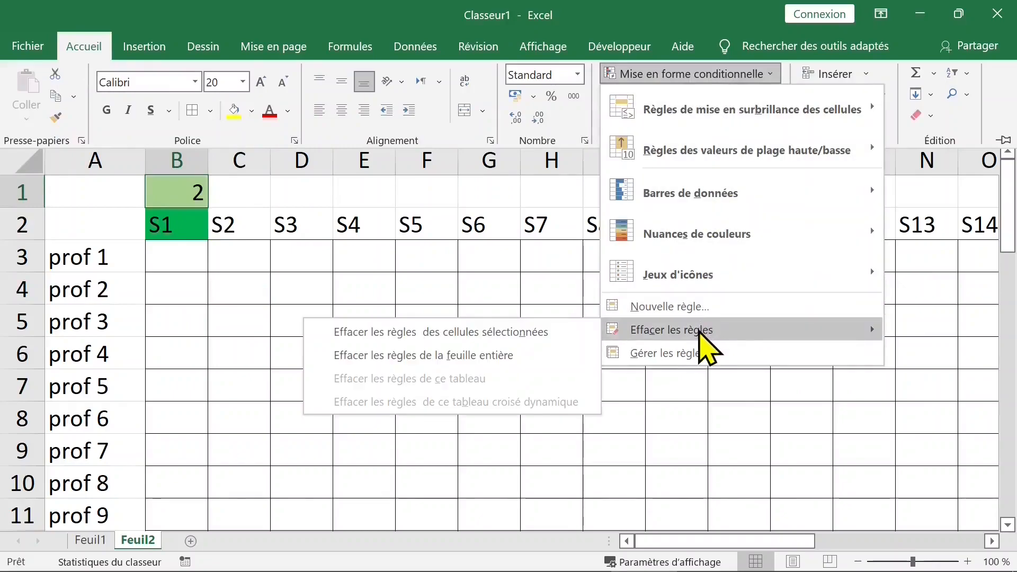
{"action": "left_click", "coordinate": [577, 333]}
Step: Test the colour rules of B2 by entering 0, 1 and 2 in B1 in turn
{"action": "type", "text": "0"}
{"action": "key", "text": "Return"}
{"action": "left_click", "coordinate": [180, 192]}
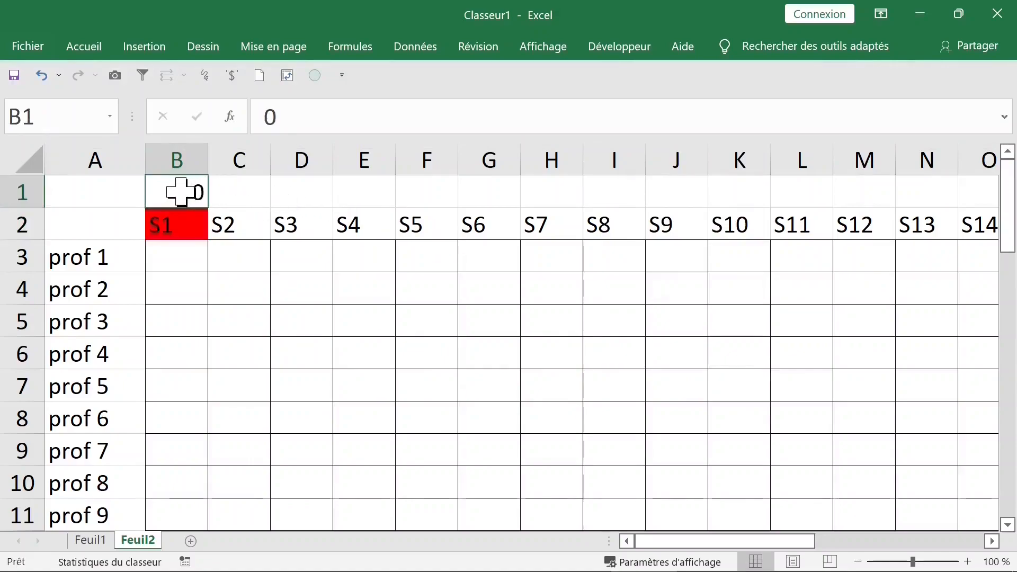
{"action": "type", "text": "1"}
{"action": "key", "text": "Return"}
{"action": "left_click", "coordinate": [180, 191]}
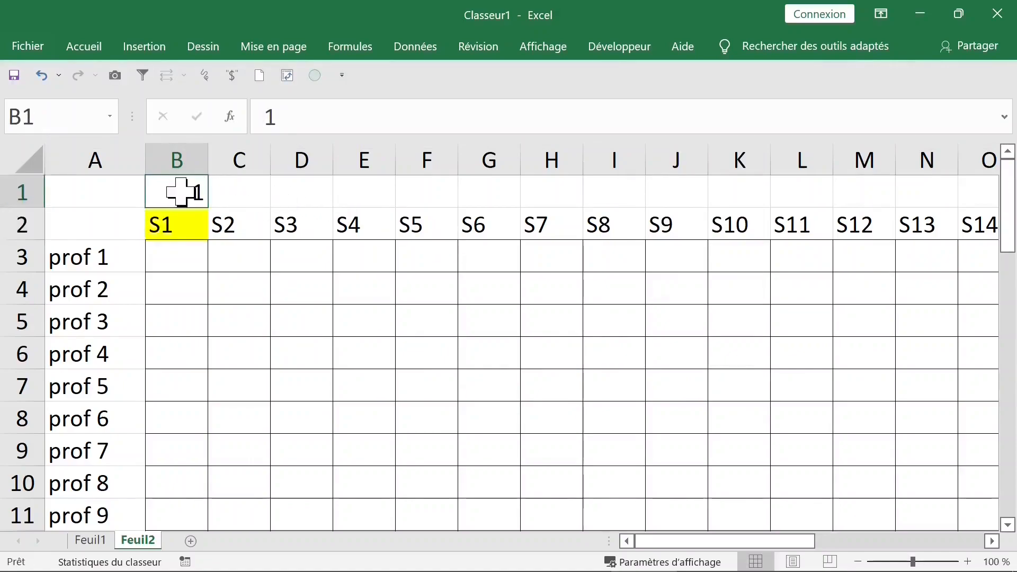
{"action": "type", "text": "2"}
{"action": "key", "text": "Return"}
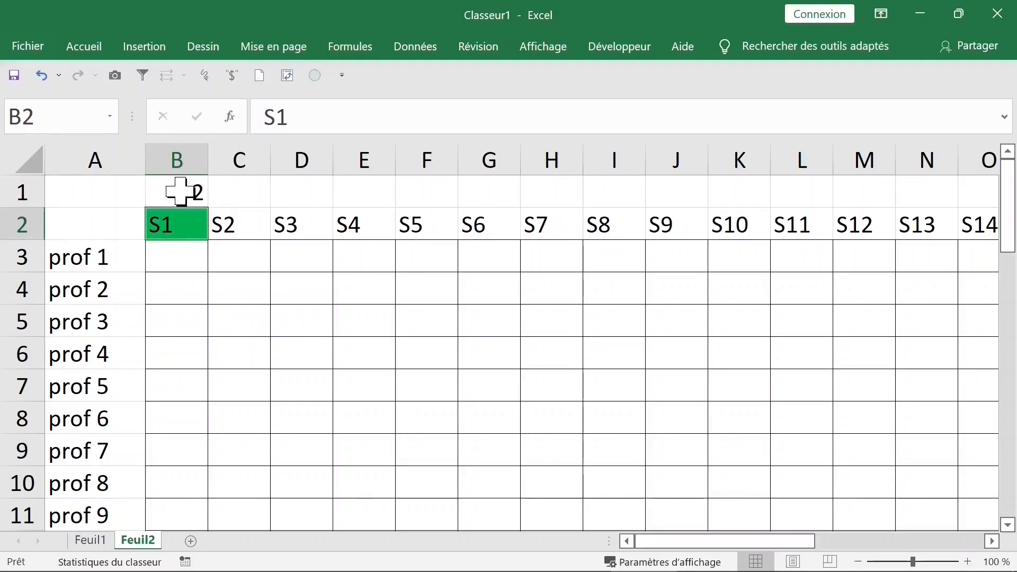
{"action": "left_click", "coordinate": [180, 192]}
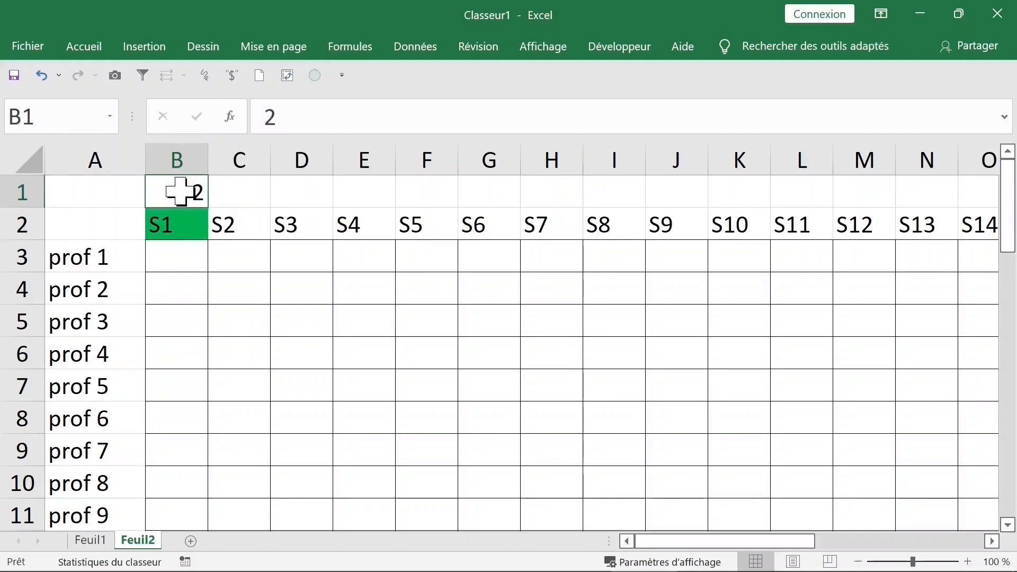
Step: Add a formula-based conditional formatting rule to B2 with a light blue fill for when B1 is greater than 2
{"action": "left_click", "coordinate": [185, 222]}
{"action": "left_click", "coordinate": [96, 47]}
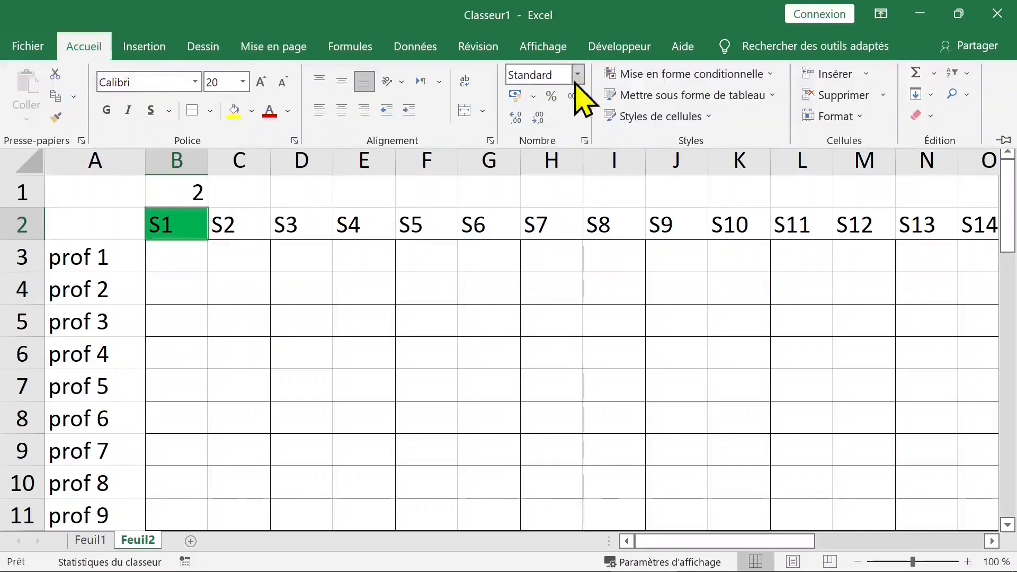
{"action": "left_click", "coordinate": [665, 74]}
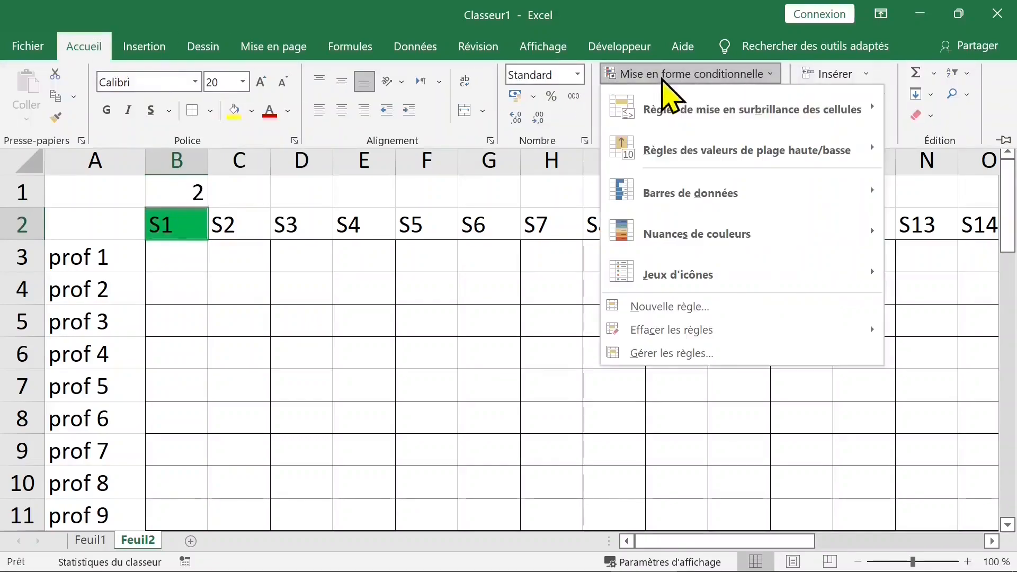
{"action": "left_click", "coordinate": [732, 306]}
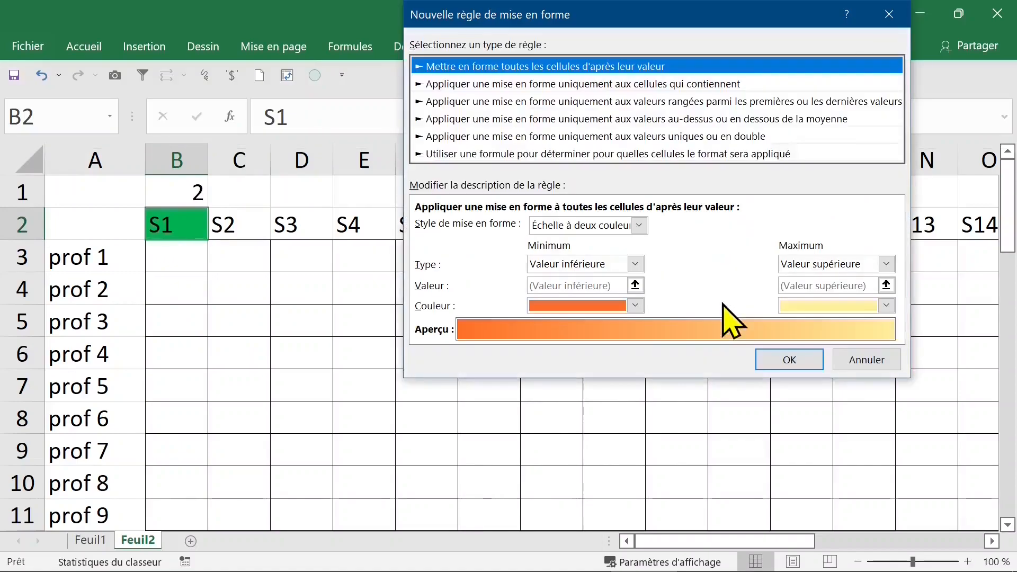
{"action": "left_click", "coordinate": [480, 154]}
{"action": "left_click", "coordinate": [445, 227]}
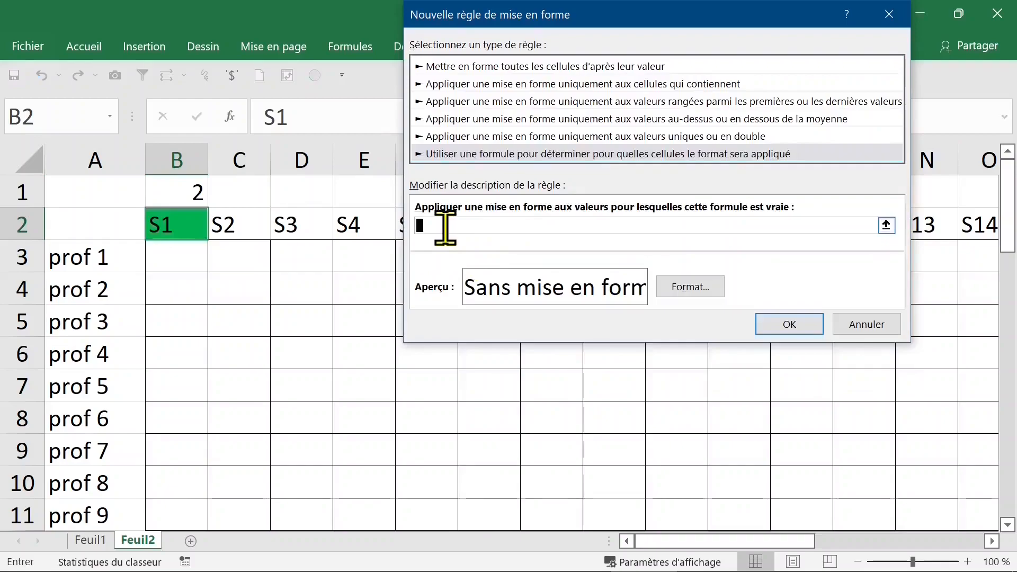
{"action": "left_click", "coordinate": [189, 190]}
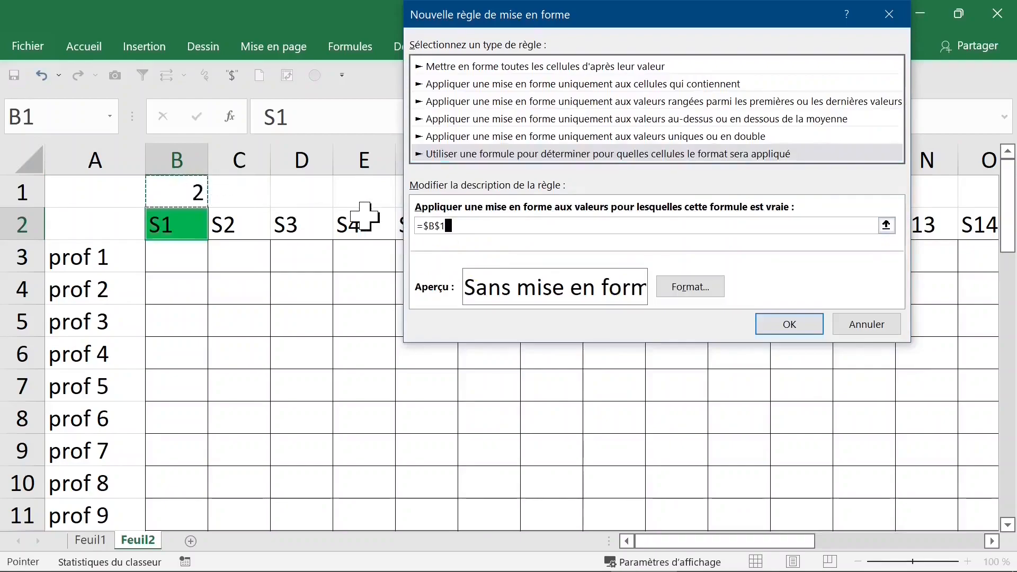
{"action": "key", "text": "F4"}
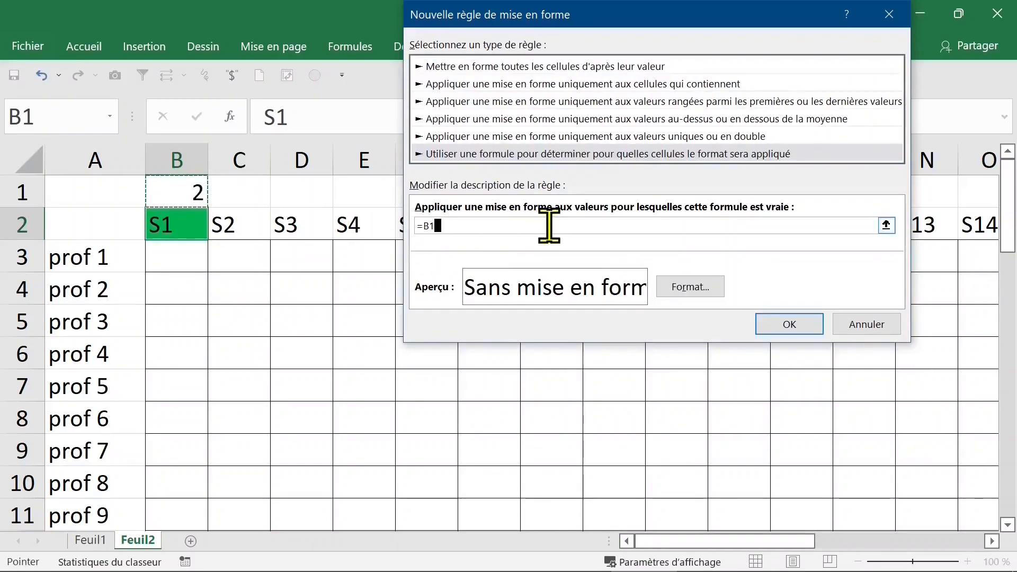
{"action": "type", "text": ">"}
{"action": "key", "text": "alt+o"}
{"action": "left_click", "coordinate": [531, 215]}
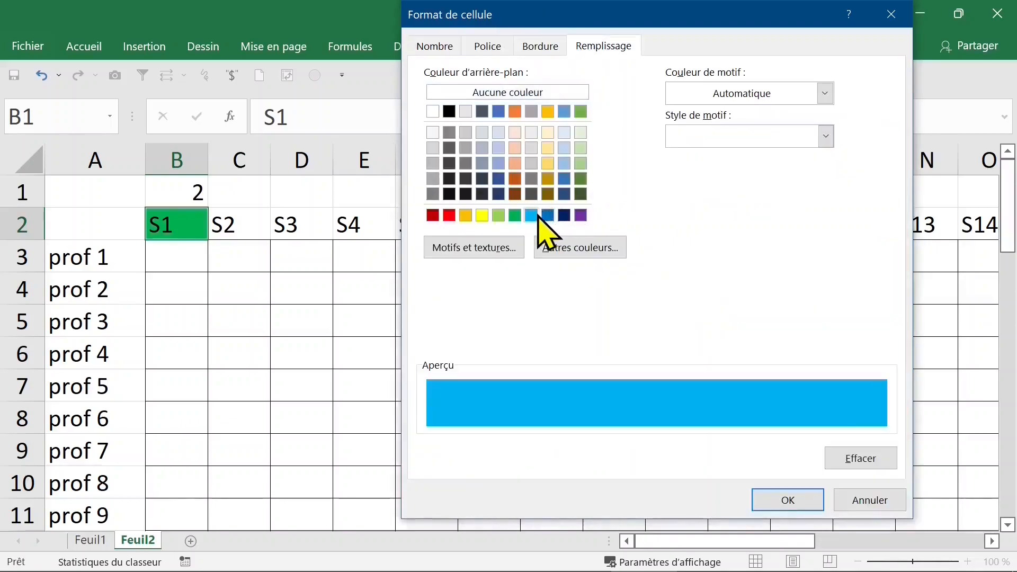
{"action": "left_click", "coordinate": [781, 503]}
Step: Enter 3 in B1 to test the blue rule
{"action": "left_click", "coordinate": [180, 191]}
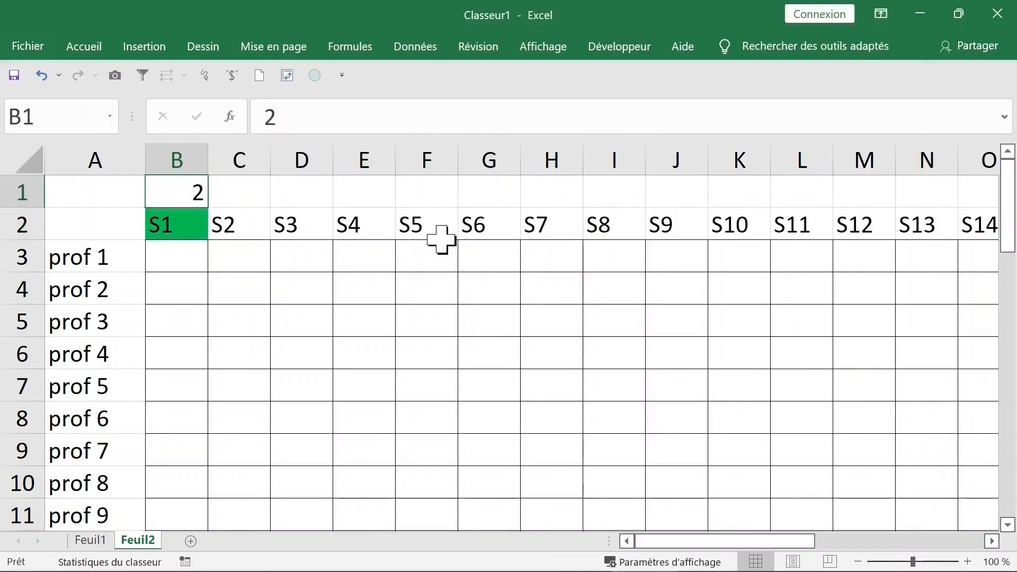
{"action": "type", "text": "3"}
{"action": "key", "text": "Return"}
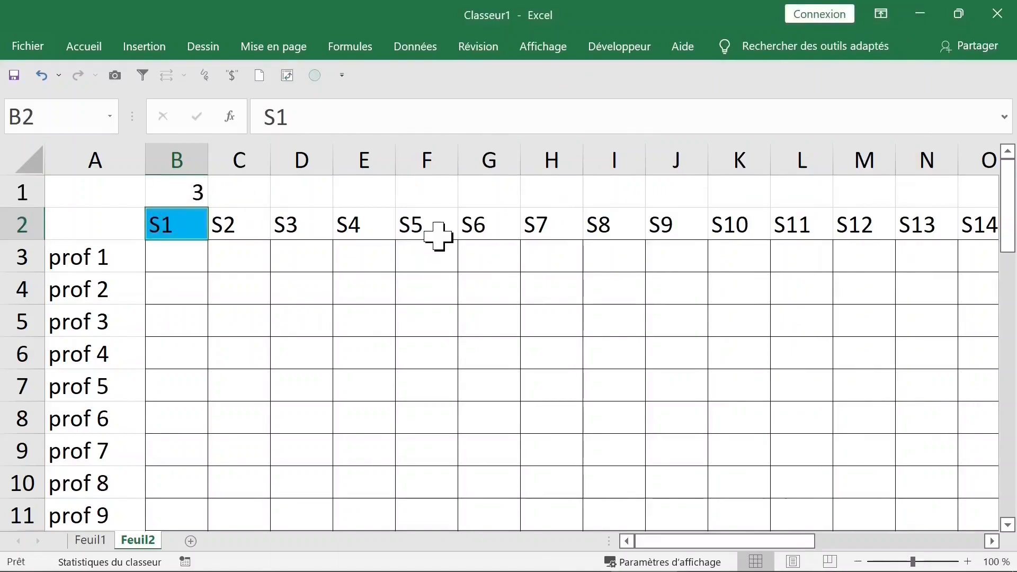
Step: Enter the formula =SOMME(B3:B42) in B1 to count the teachers assigned to room S1
{"action": "left_click", "coordinate": [180, 193]}
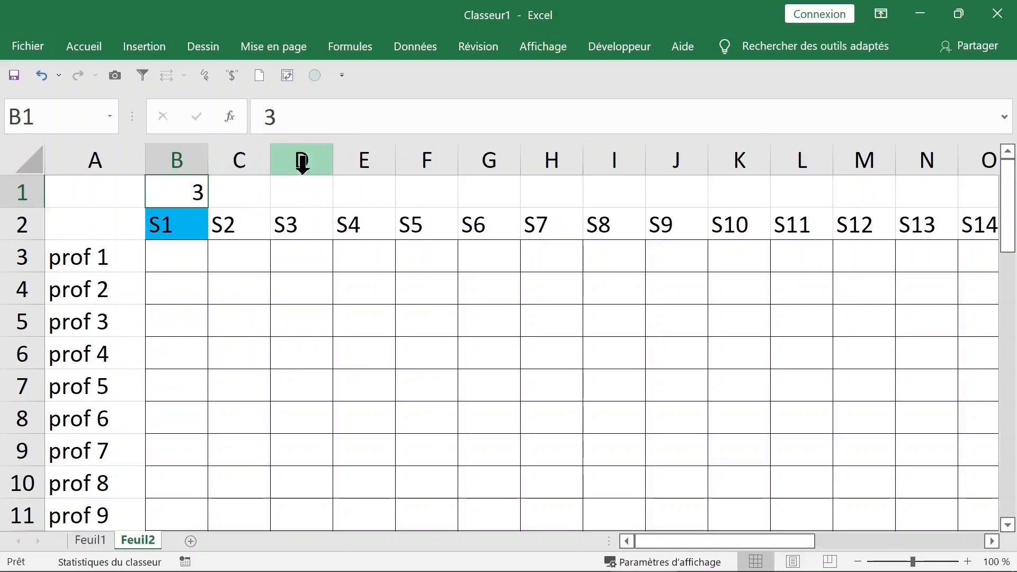
{"action": "type", "text": "=somme"}
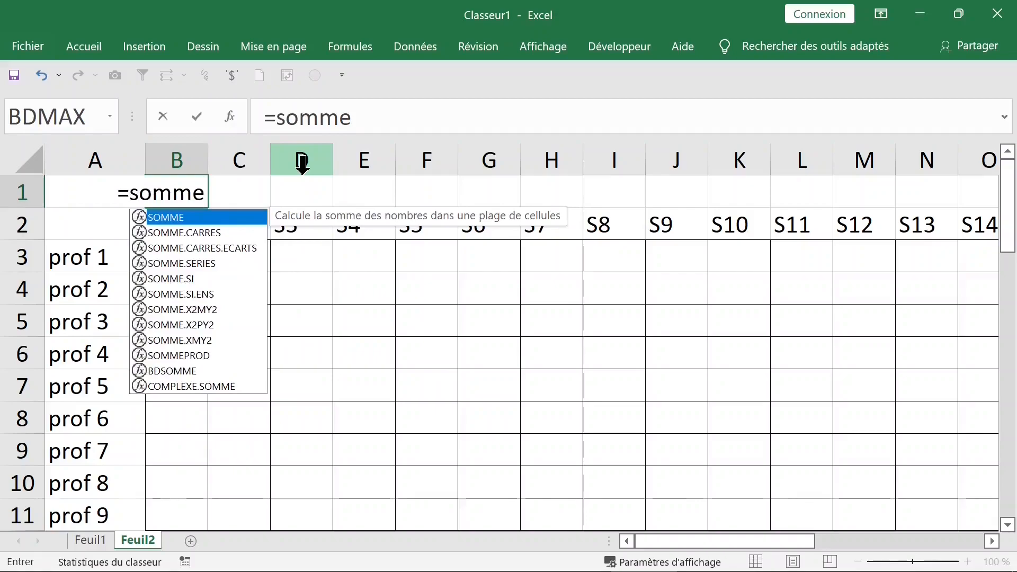
{"action": "key", "text": "Tab"}
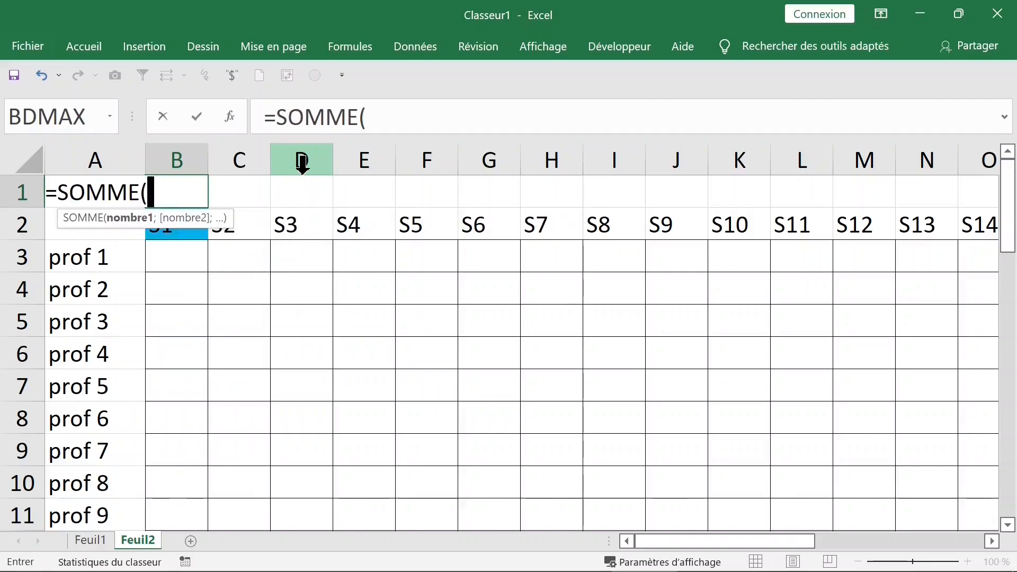
{"action": "left_click_drag", "start_coordinate": [178, 256], "coordinate": [176, 461]}
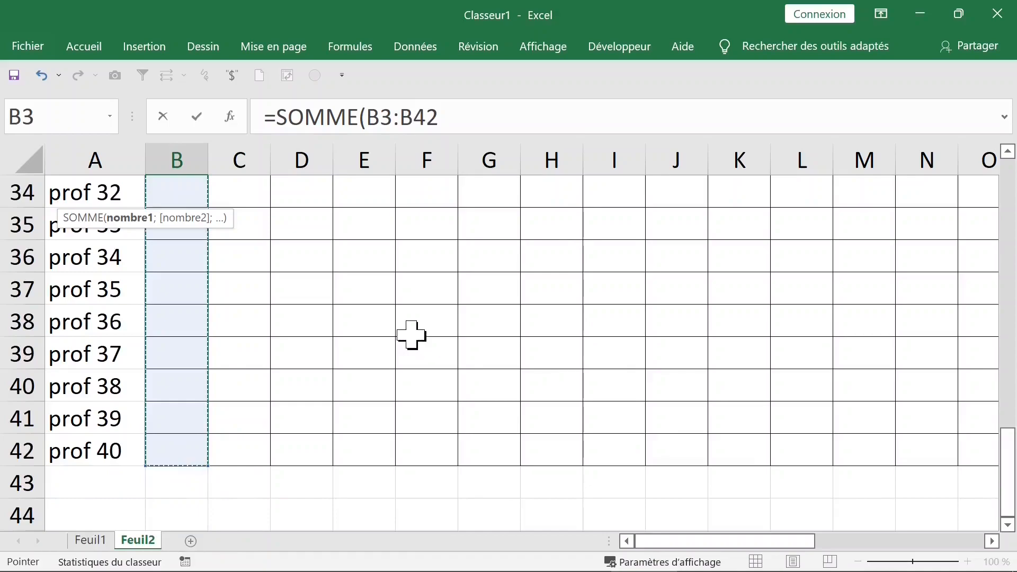
{"action": "key", "text": "Return"}
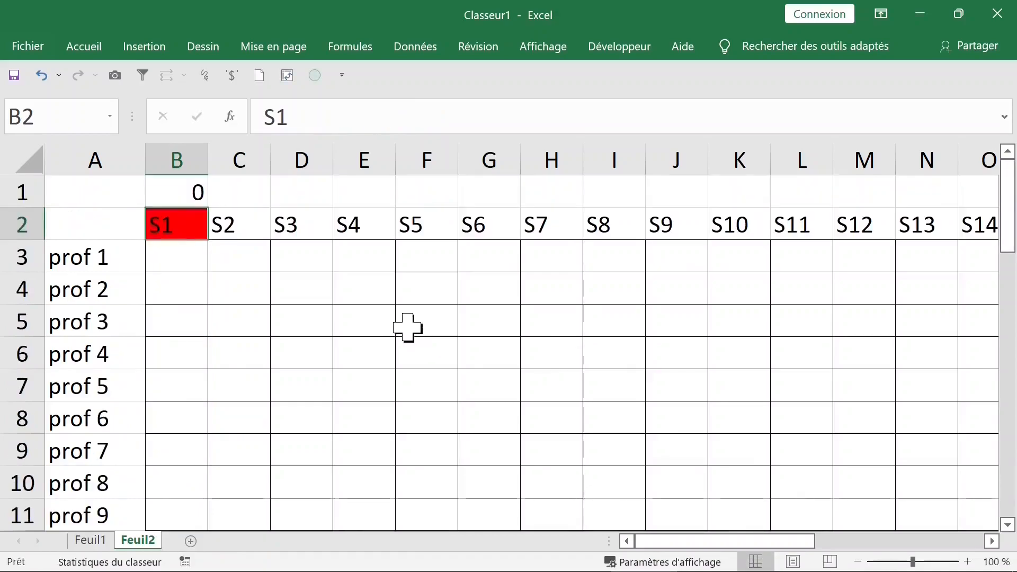
Step: Fill the SOMME formula from B1 across row 1 to U1
{"action": "left_click", "coordinate": [177, 191]}
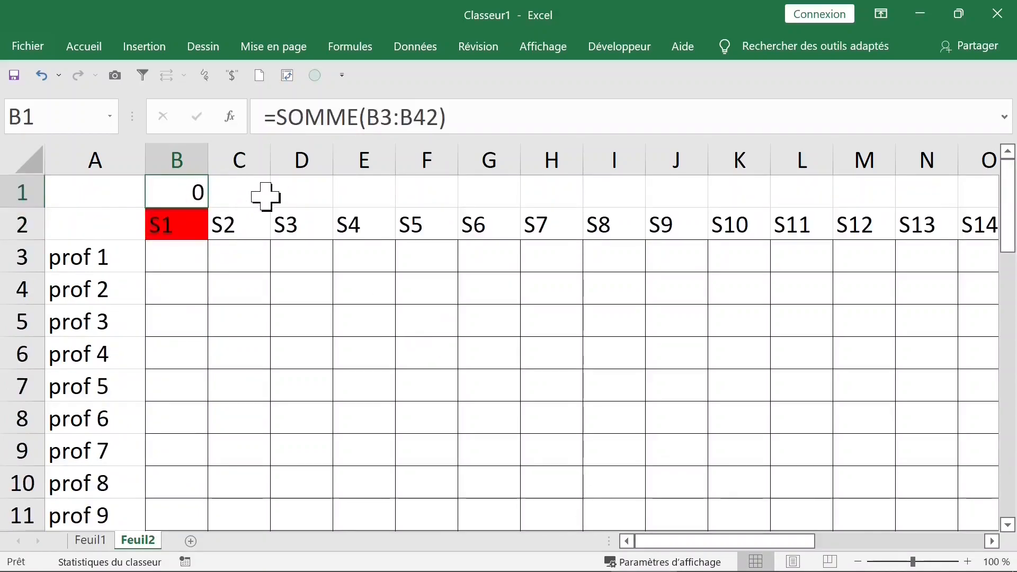
{"action": "scroll", "coordinate": [270, 196], "scroll_direction": "down", "scroll_amount": 2}
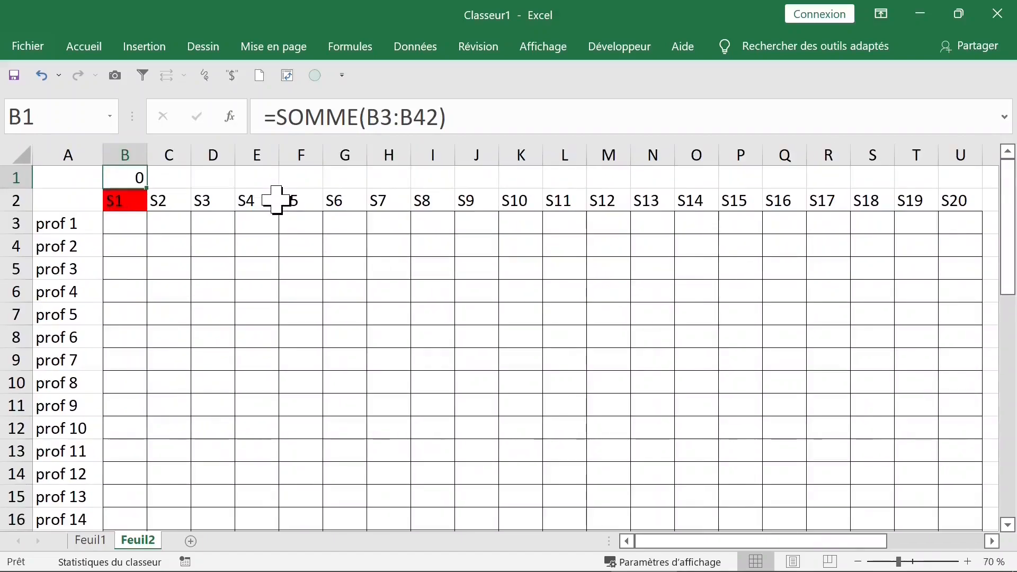
{"action": "left_click_drag", "start_coordinate": [147, 187], "coordinate": [962, 190]}
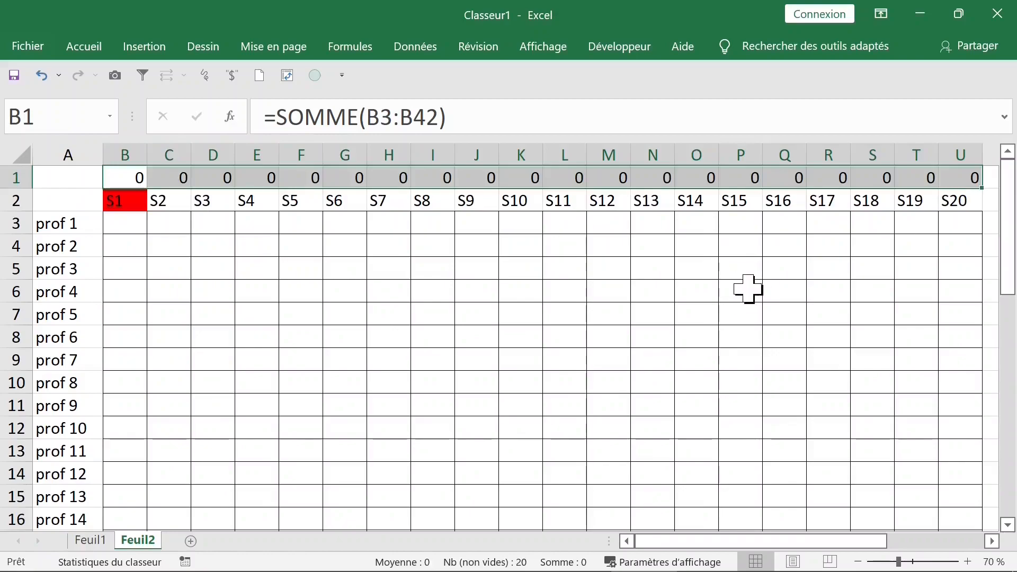
{"action": "scroll", "coordinate": [747, 289], "scroll_direction": "down", "scroll_amount": 1, "text": "ctrl"}
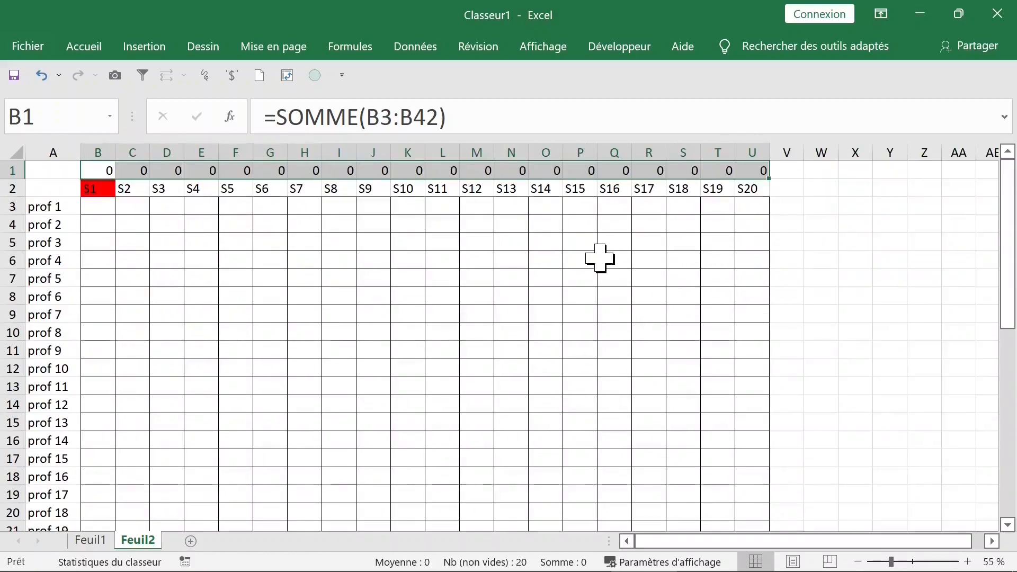
{"action": "left_click", "coordinate": [599, 258]}
Step: Fill B2 with its conditional formatting across the room labels to U2
{"action": "left_click", "coordinate": [93, 190]}
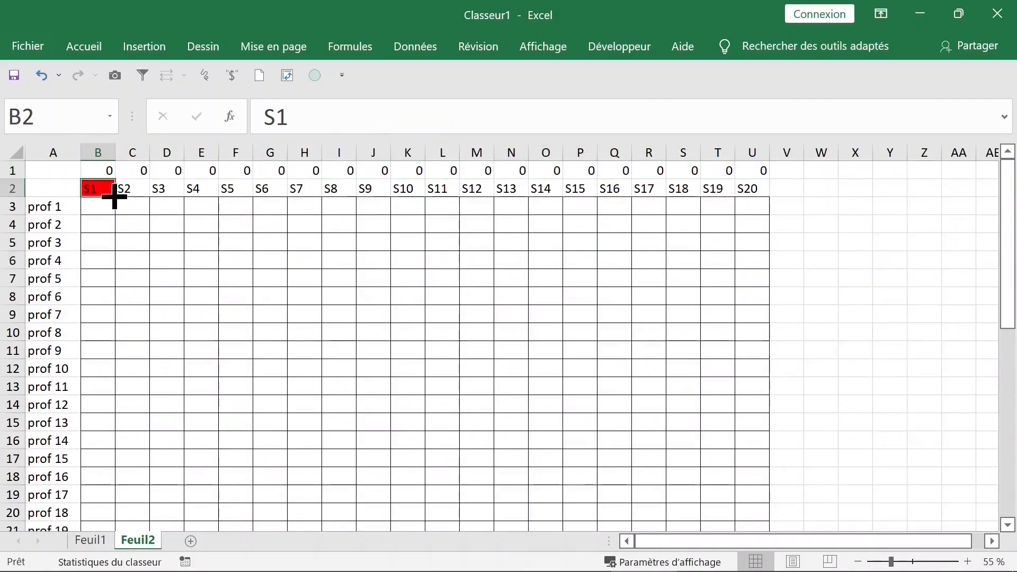
{"action": "left_click_drag", "start_coordinate": [113, 197], "coordinate": [767, 201]}
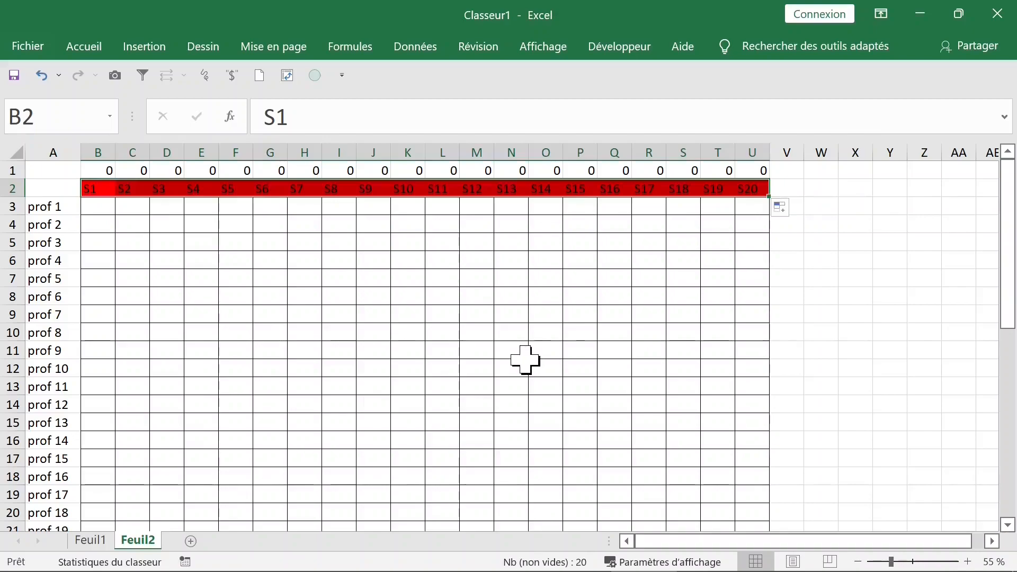
{"action": "left_click", "coordinate": [360, 338]}
{"action": "scroll", "coordinate": [379, 344], "scroll_direction": "up", "scroll_amount": 1, "text": "ctrl"}
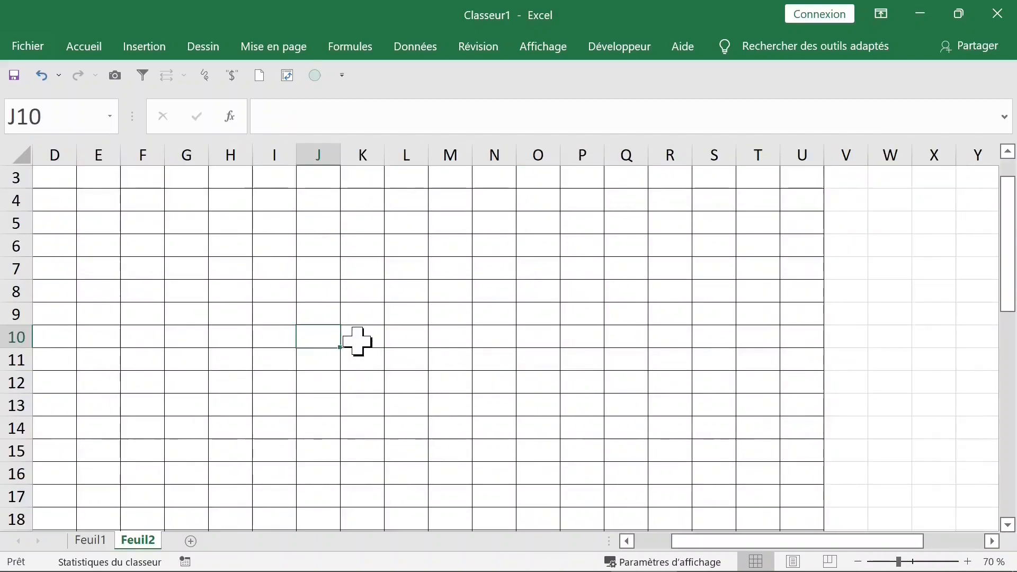
{"action": "scroll", "coordinate": [356, 340], "scroll_direction": "up", "scroll_amount": 1}
{"action": "left_click", "coordinate": [99, 231]}
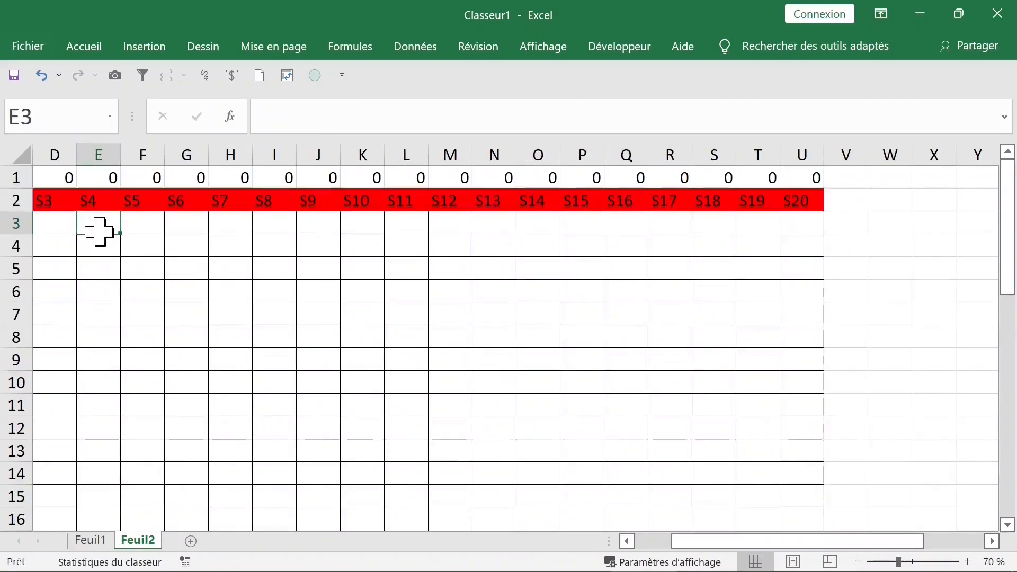
{"action": "key", "text": "Left"}
{"action": "key", "text": "Left"}
{"action": "key", "text": "Left"}
{"action": "key", "text": "Left"}
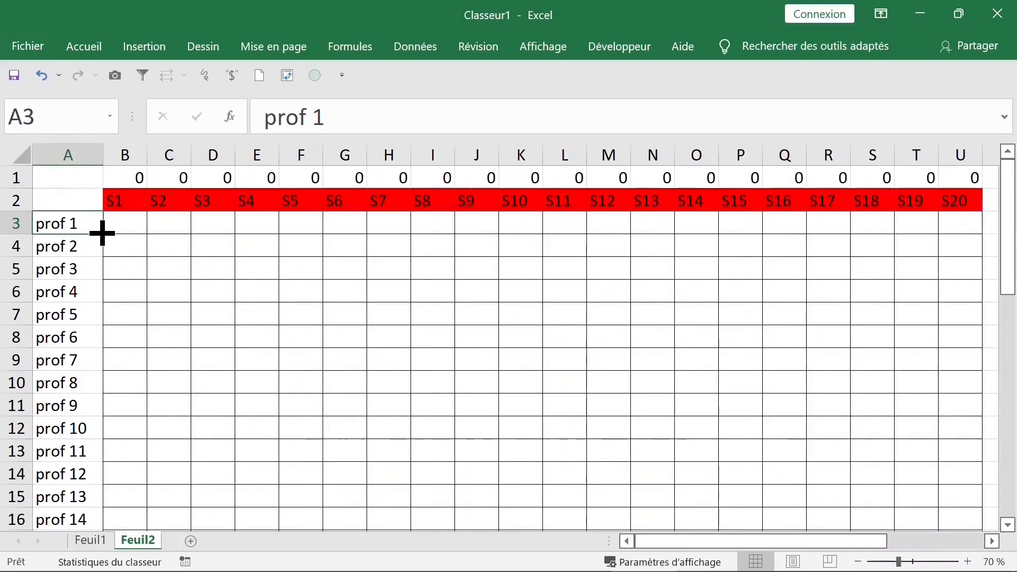
{"action": "left_click", "coordinate": [134, 220]}
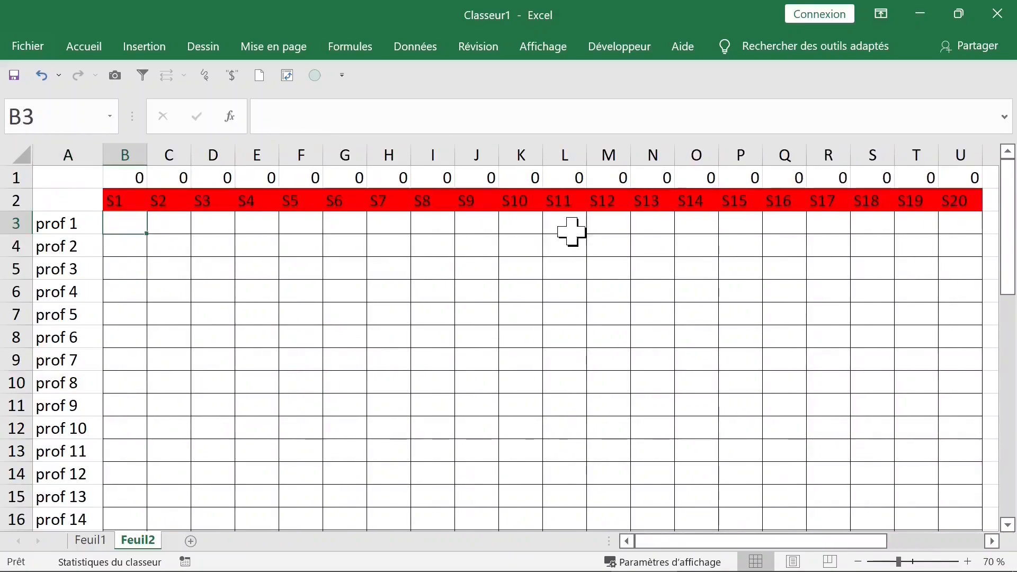
{"action": "left_click", "coordinate": [960, 230], "text": "shift"}
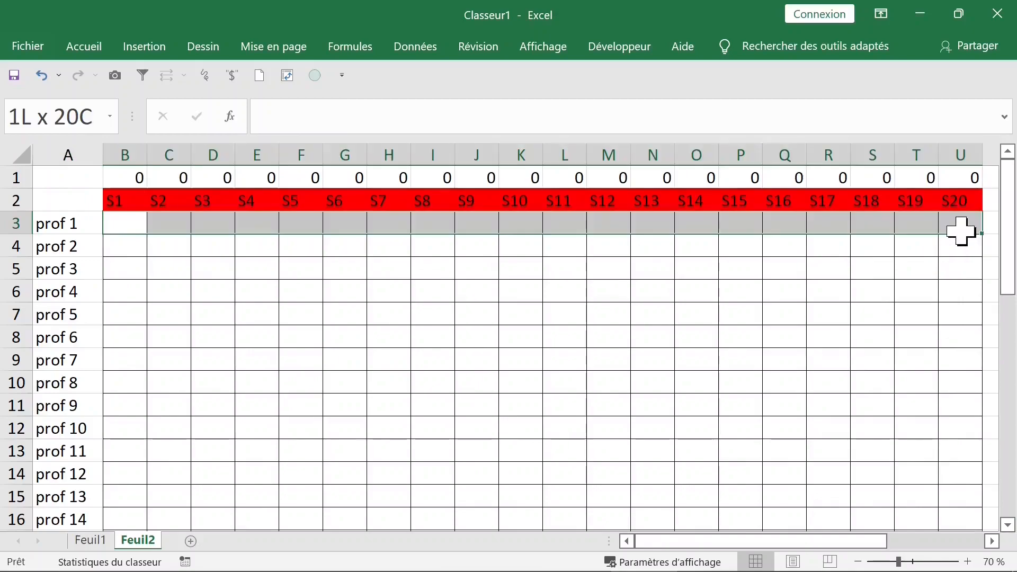
{"action": "left_click", "coordinate": [941, 490], "text": "shift"}
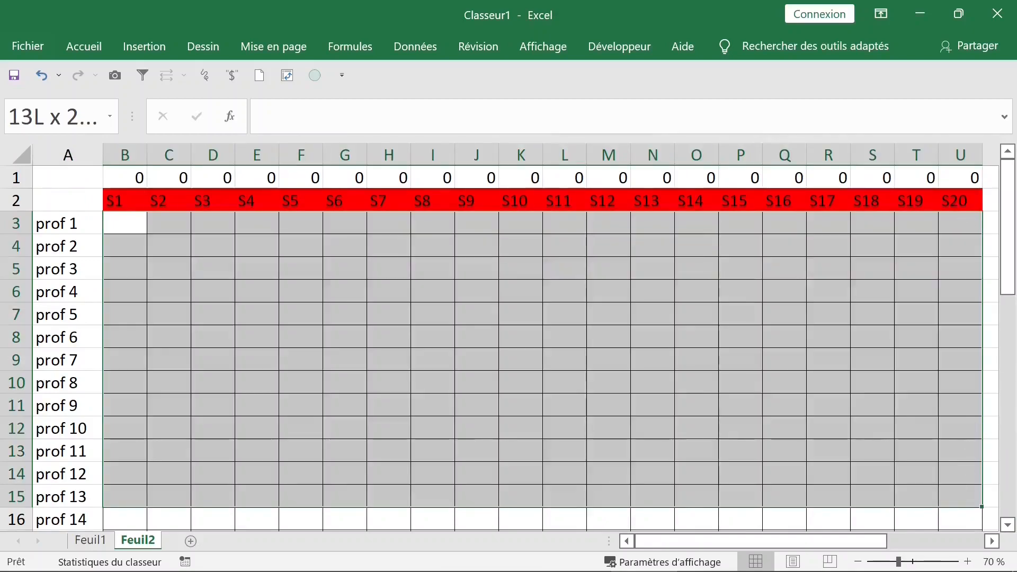
{"action": "left_click_drag", "start_coordinate": [1012, 257], "coordinate": [1009, 289]}
{"action": "left_click_drag", "start_coordinate": [1008, 329], "coordinate": [1006, 403]}
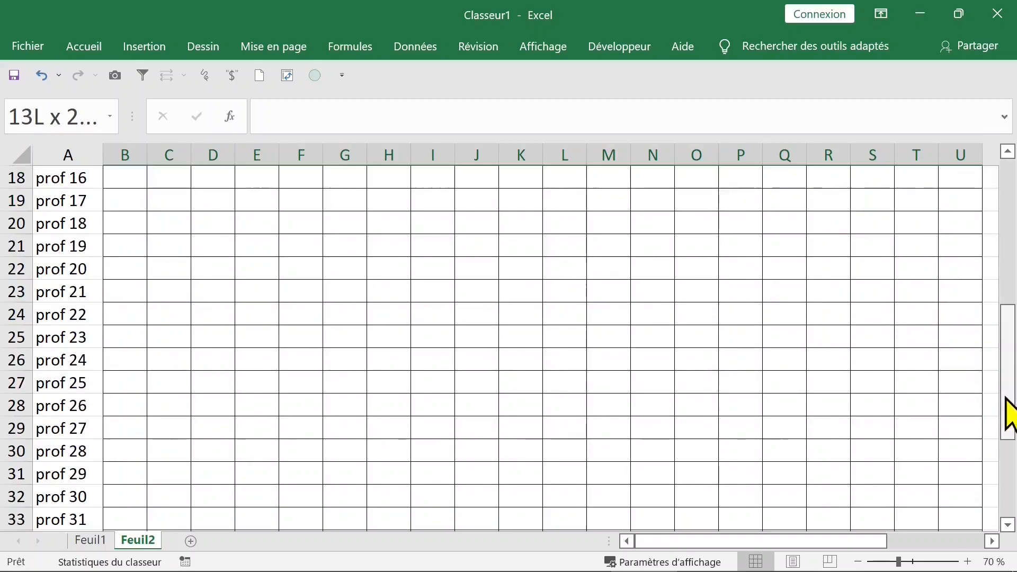
{"action": "left_click", "coordinate": [950, 498]}
{"action": "left_click", "coordinate": [553, 386]}
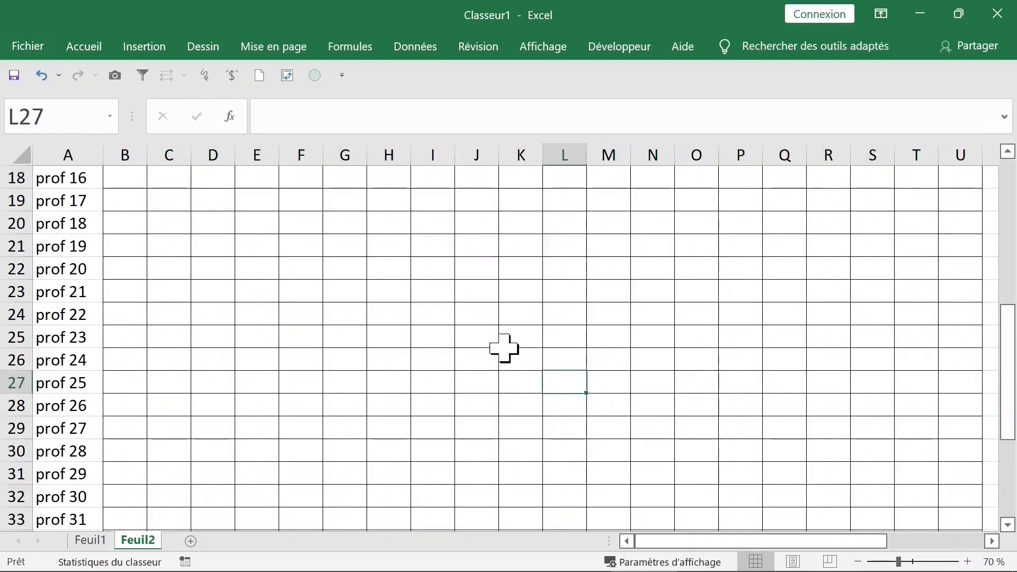
Step: Restrict the whole assignment grid, from B3 across to column U and down through prof 40, to a data validation list with source 0;1
{"action": "scroll", "coordinate": [493, 344], "scroll_direction": "up", "scroll_amount": 6}
{"action": "scroll", "coordinate": [158, 231], "scroll_direction": "down", "scroll_amount": 1}
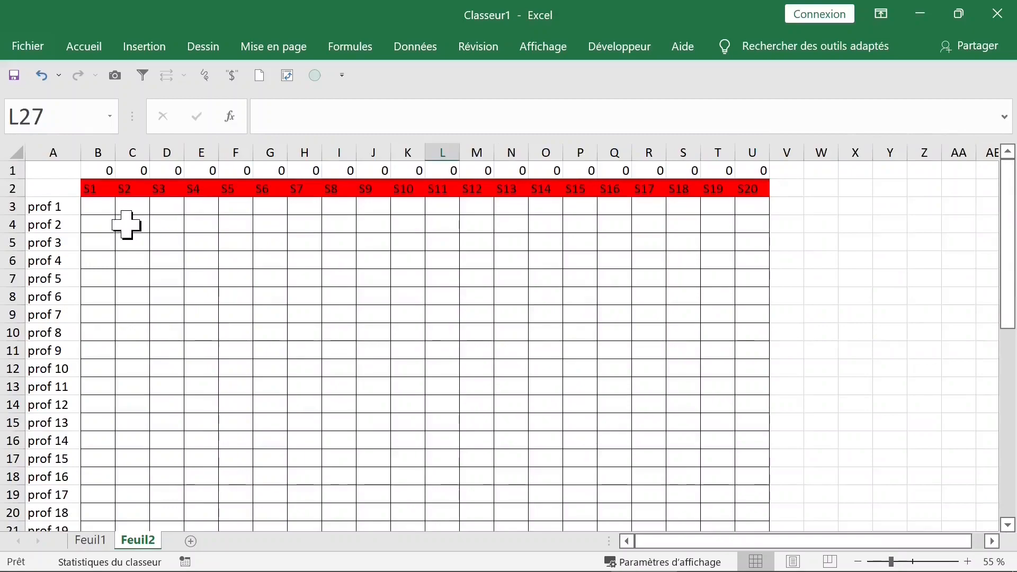
{"action": "left_click", "coordinate": [98, 208]}
{"action": "scroll", "coordinate": [670, 359], "scroll_direction": "down", "scroll_amount": 13}
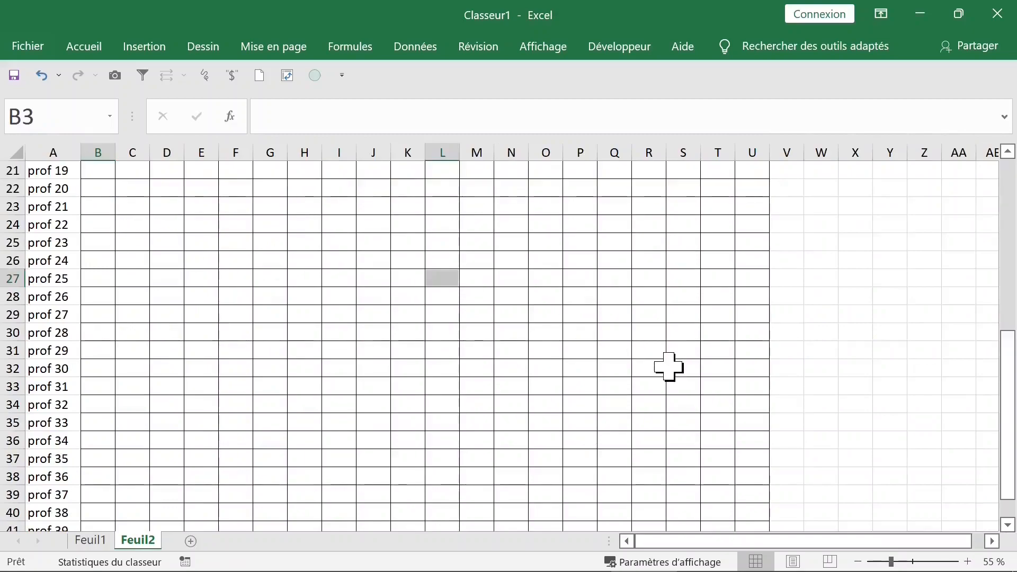
{"action": "left_click", "coordinate": [745, 188], "text": "shift"}
{"action": "scroll", "coordinate": [704, 259], "scroll_direction": "up", "scroll_amount": 13}
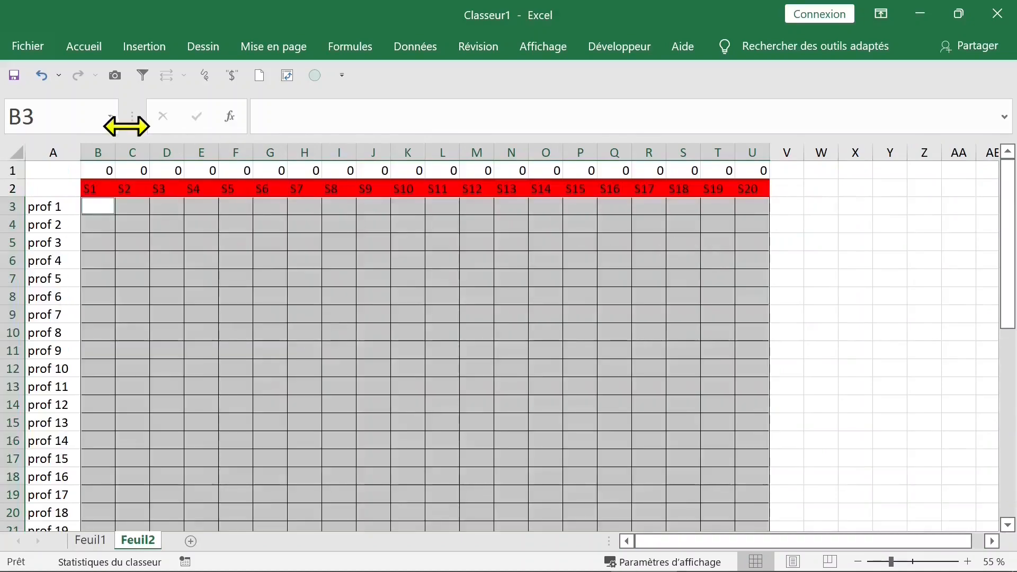
{"action": "left_click", "coordinate": [84, 48]}
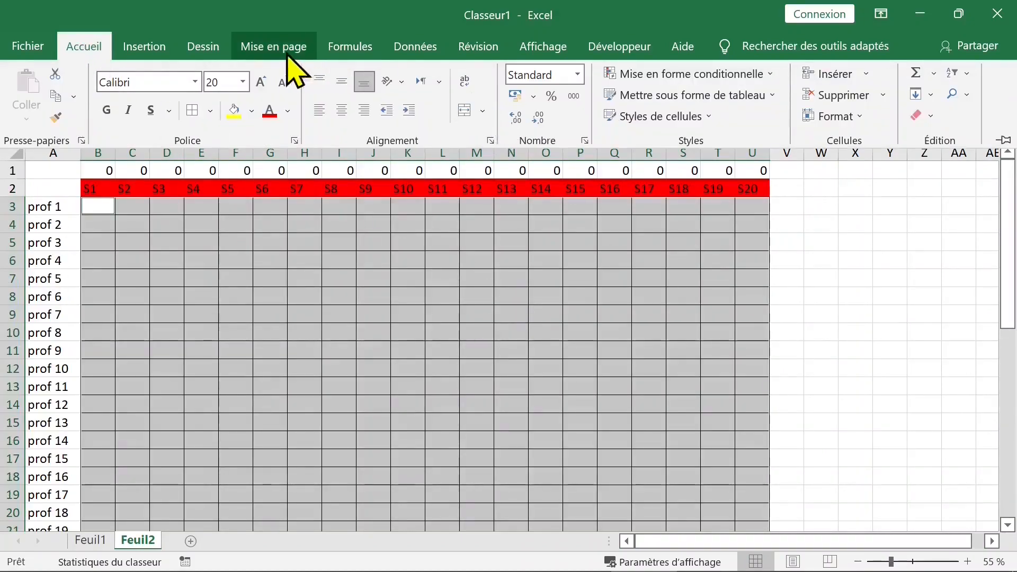
{"action": "left_click", "coordinate": [433, 47]}
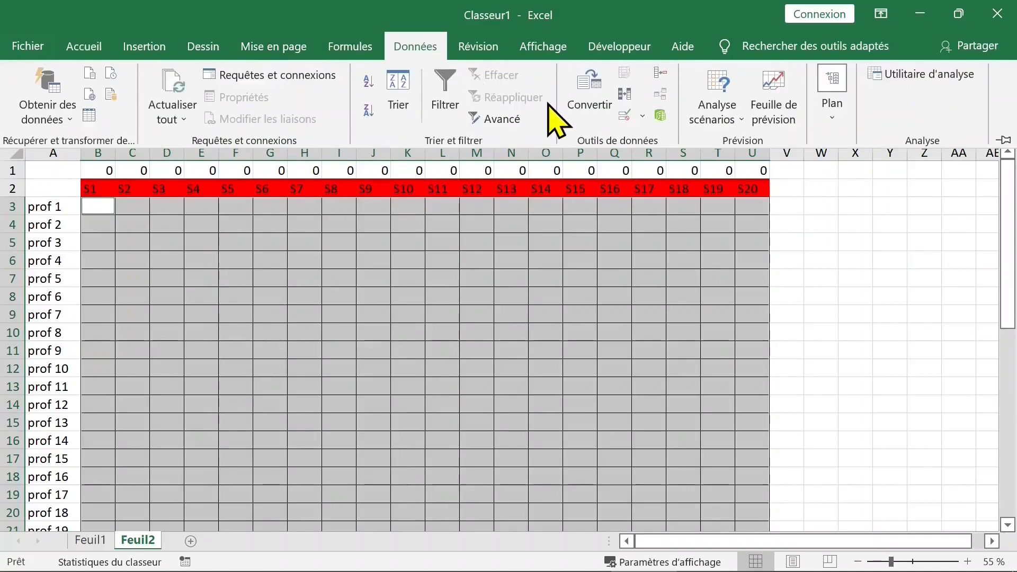
{"action": "left_click", "coordinate": [625, 115]}
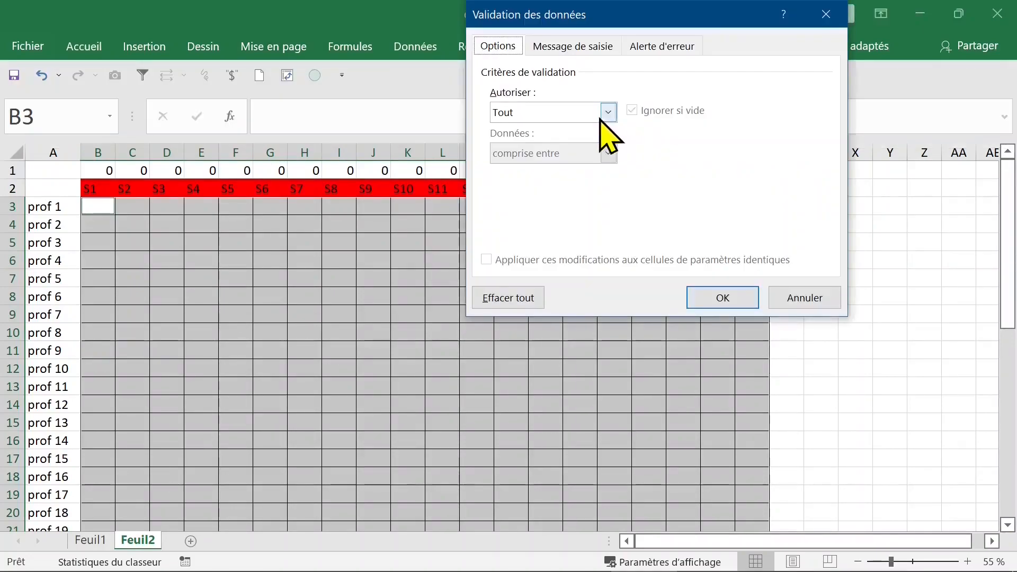
{"action": "left_click", "coordinate": [608, 112]}
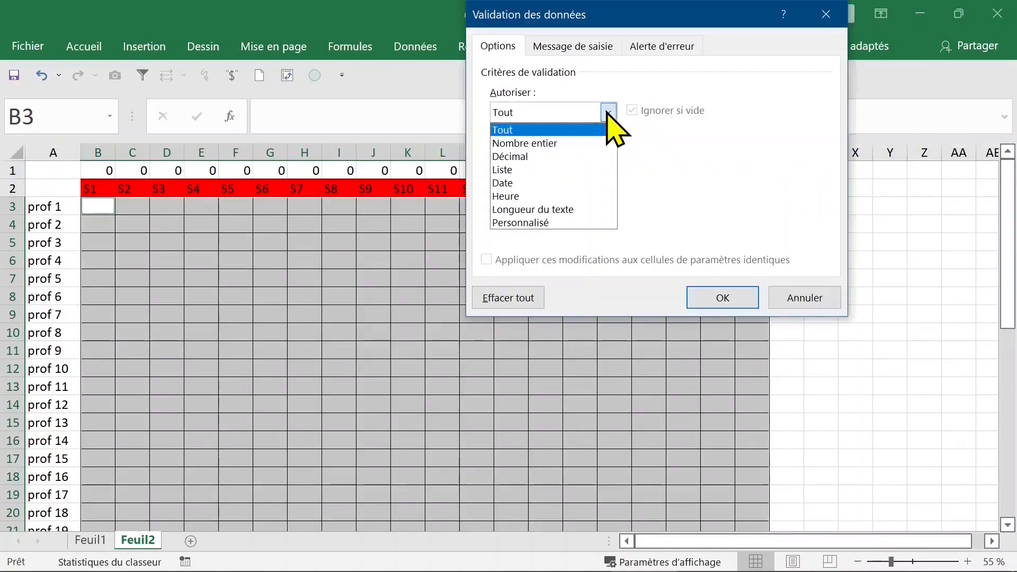
{"action": "left_click", "coordinate": [541, 170]}
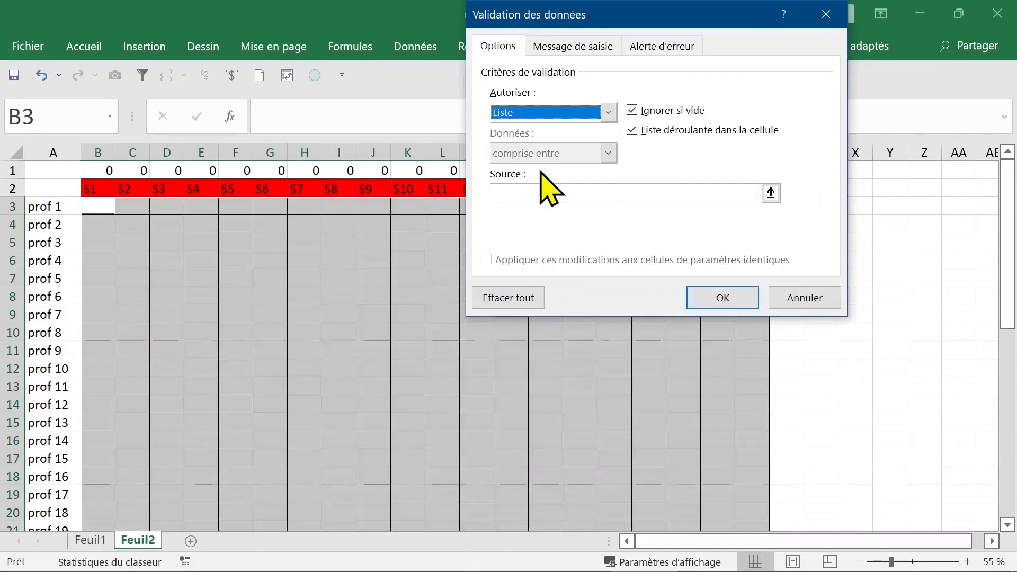
{"action": "left_click", "coordinate": [514, 194]}
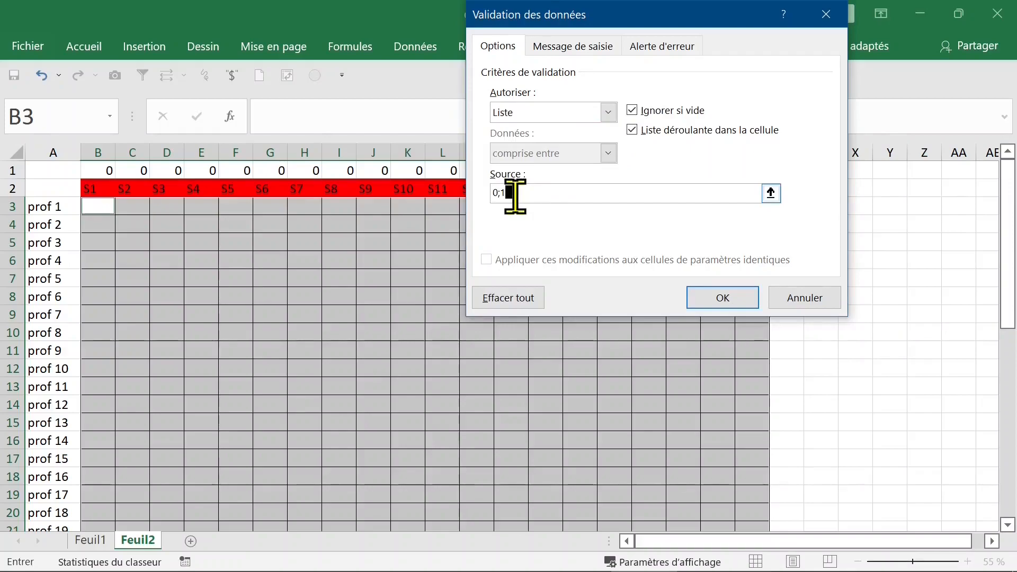
{"action": "type", "text": "0;1"}
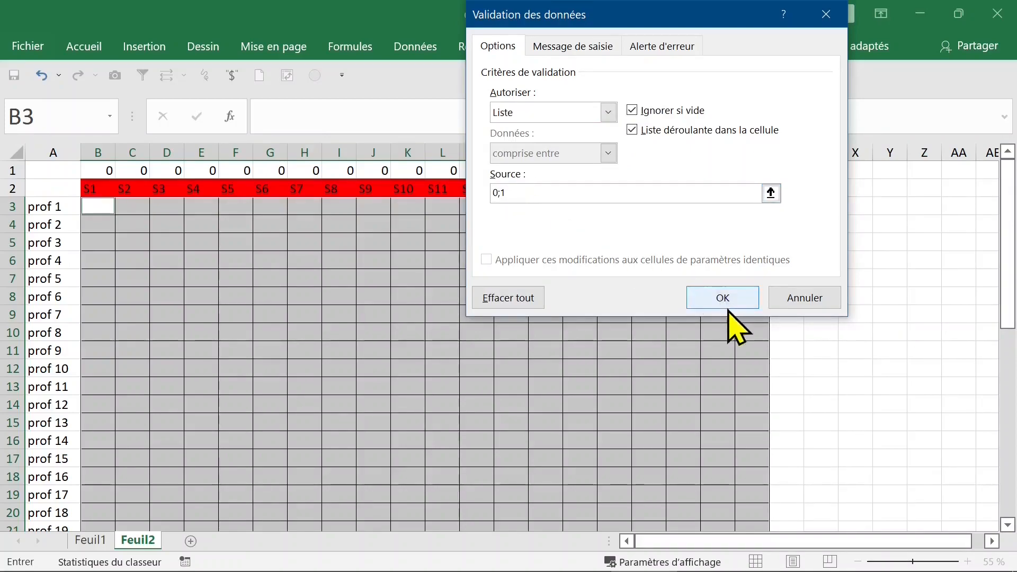
{"action": "left_click", "coordinate": [722, 298]}
{"action": "left_click", "coordinate": [200, 278]}
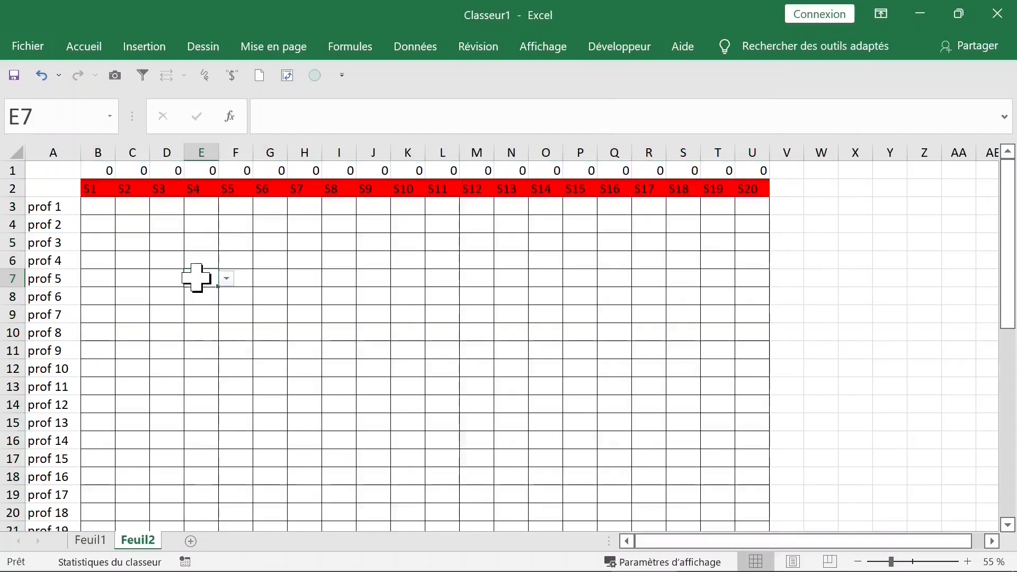
Step: Test room S1 by entering 0 for prof 1 and 1 for both prof 2 and prof 3
{"action": "left_click", "coordinate": [96, 205]}
{"action": "type", "text": "0"}
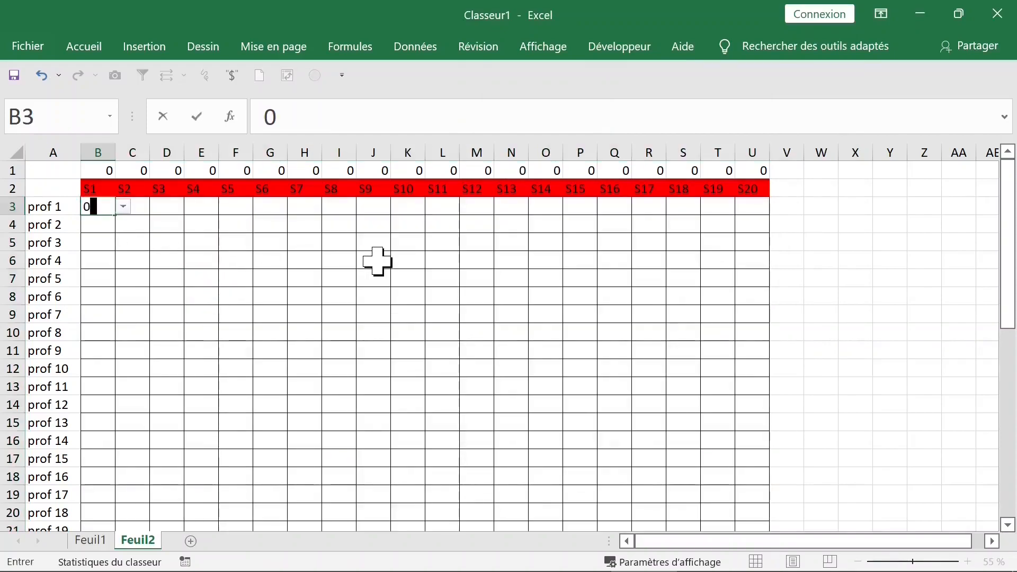
{"action": "key", "text": "Return"}
{"action": "type", "text": "1"}
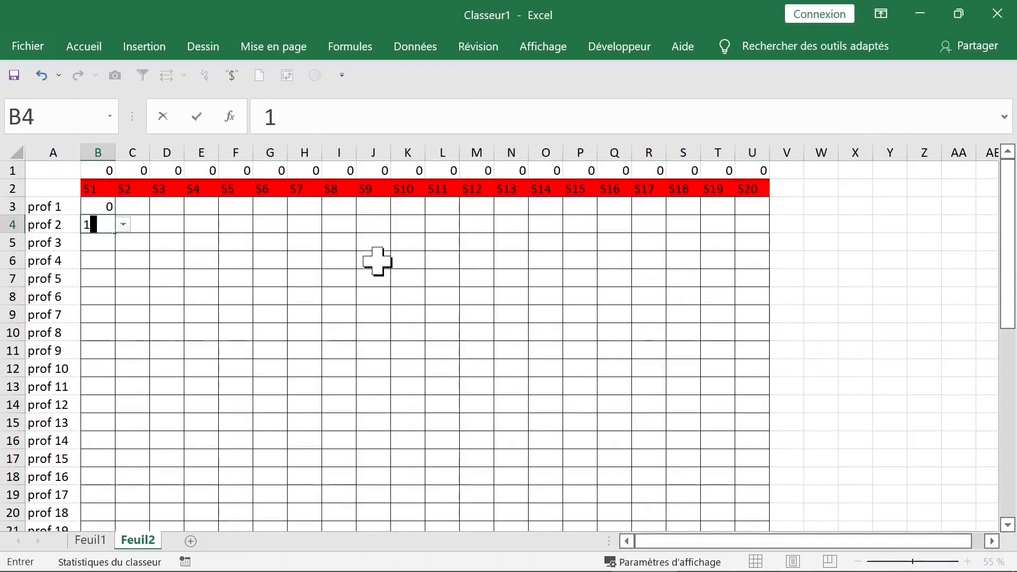
{"action": "key", "text": "Return"}
{"action": "type", "text": "1"}
{"action": "key", "text": "Return"}
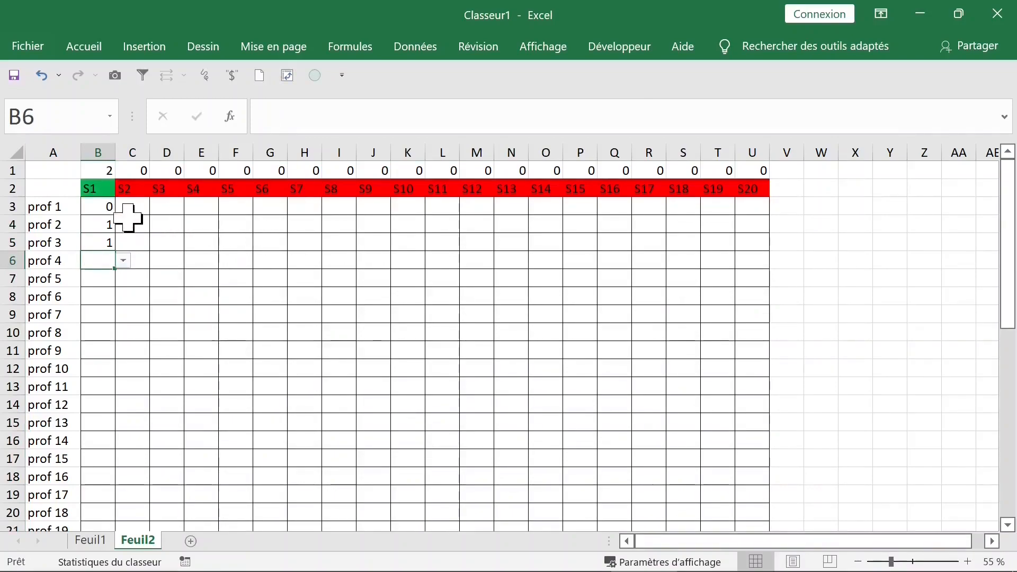
{"action": "left_click_drag", "start_coordinate": [98, 209], "coordinate": [740, 477]}
{"action": "left_click_drag", "start_coordinate": [1012, 421], "coordinate": [1011, 209]}
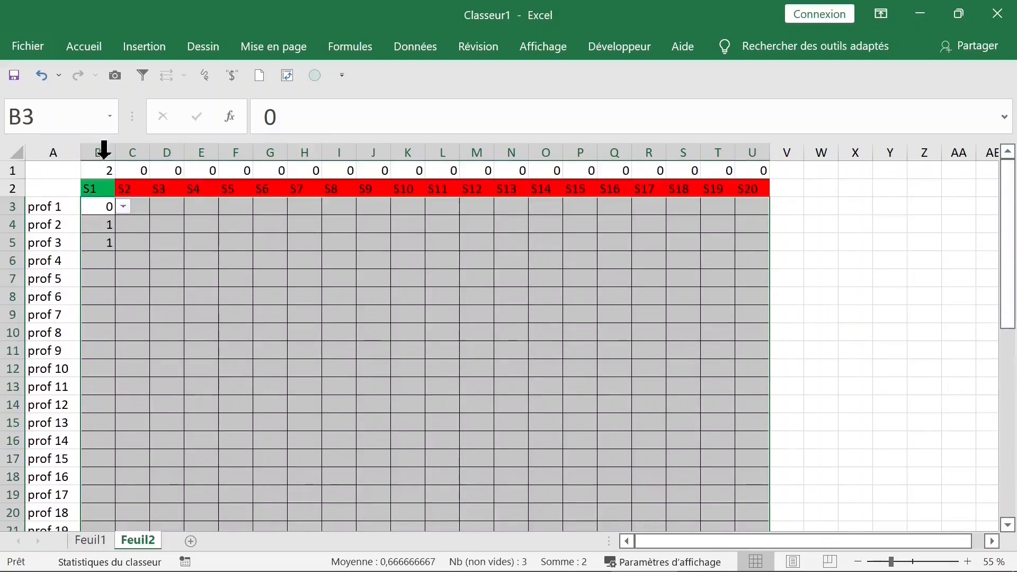
{"action": "left_click", "coordinate": [90, 51]}
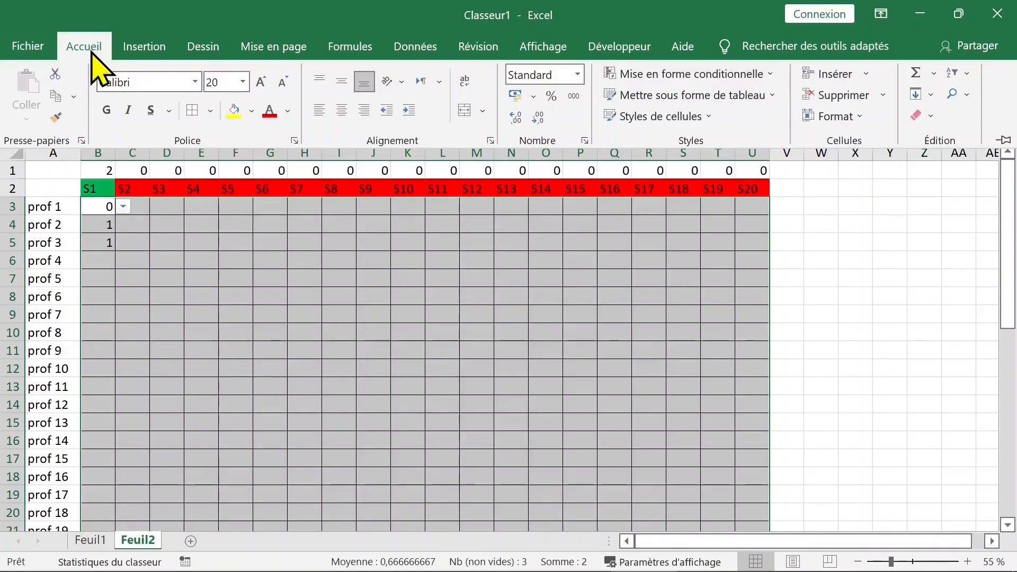
{"action": "left_click", "coordinate": [176, 274]}
{"action": "left_click", "coordinate": [166, 243]}
Step: Clear the test entries for rooms S1 and S2 in B3:C6
{"action": "left_click_drag", "start_coordinate": [84, 208], "coordinate": [134, 255]}
{"action": "key", "text": "Delete"}
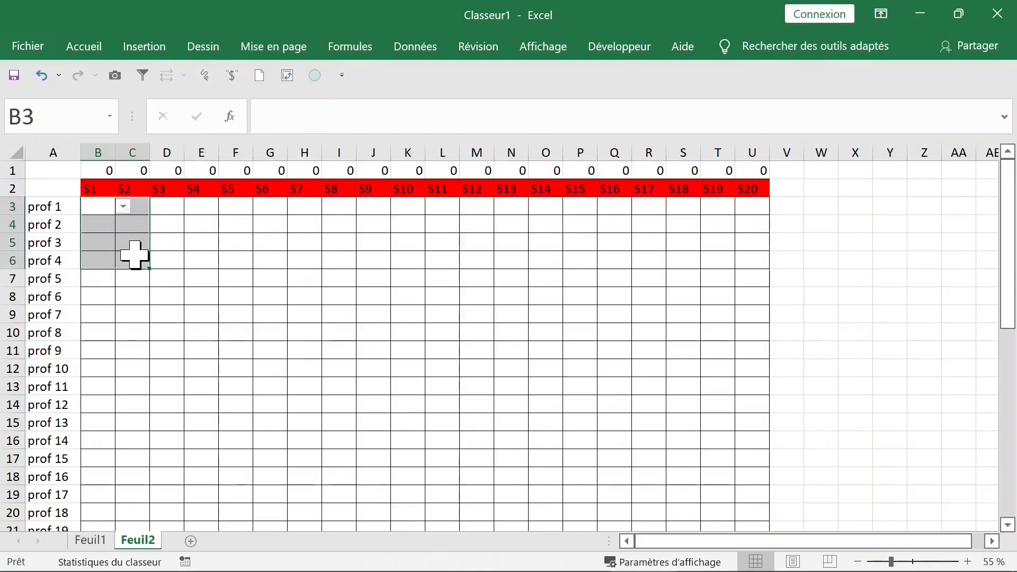
Step: Enter 1 for prof 1 under room S13 to test the yellow rule
{"action": "left_click", "coordinate": [512, 211]}
{"action": "type", "text": "1"}
{"action": "left_click", "coordinate": [538, 276]}
Step: Enter 1 for prof 1, prof 2 and prof 3 under room S17 to test its label colours
{"action": "left_click", "coordinate": [662, 208]}
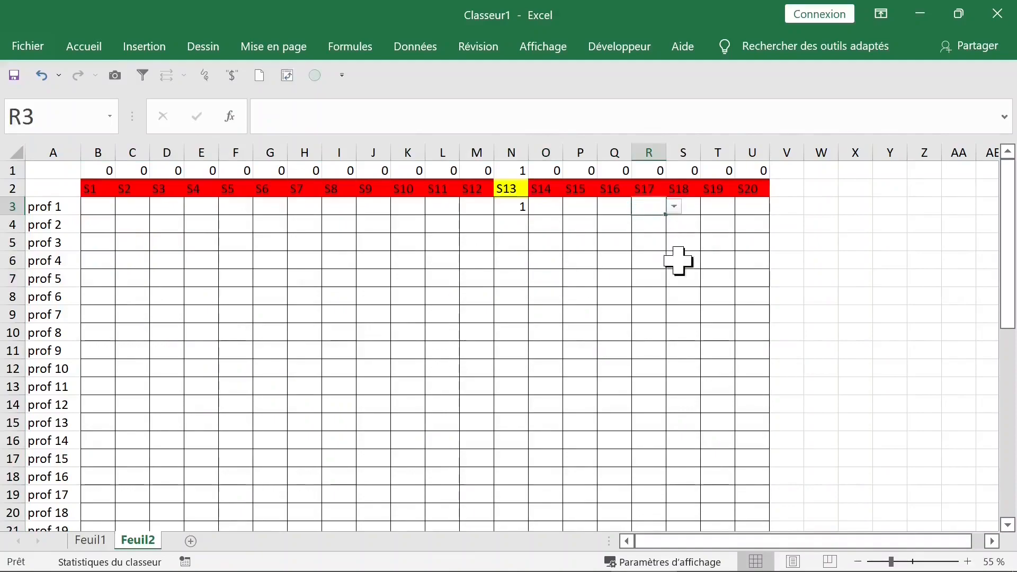
{"action": "type", "text": "1"}
{"action": "left_click", "coordinate": [646, 227]}
{"action": "type", "text": "1"}
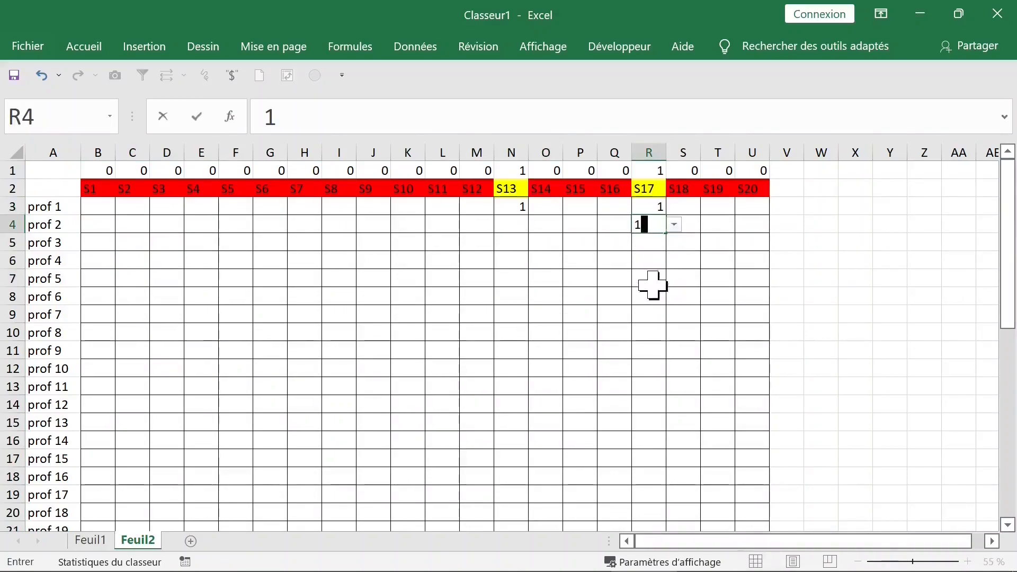
{"action": "left_click", "coordinate": [654, 286]}
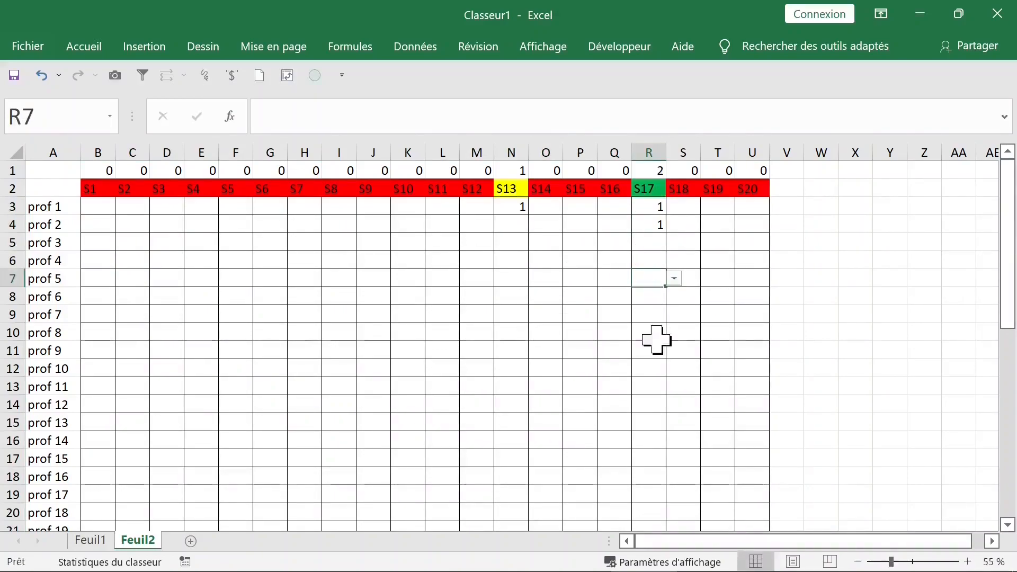
{"action": "left_click", "coordinate": [648, 244]}
{"action": "type", "text": "1"}
{"action": "left_click", "coordinate": [622, 328]}
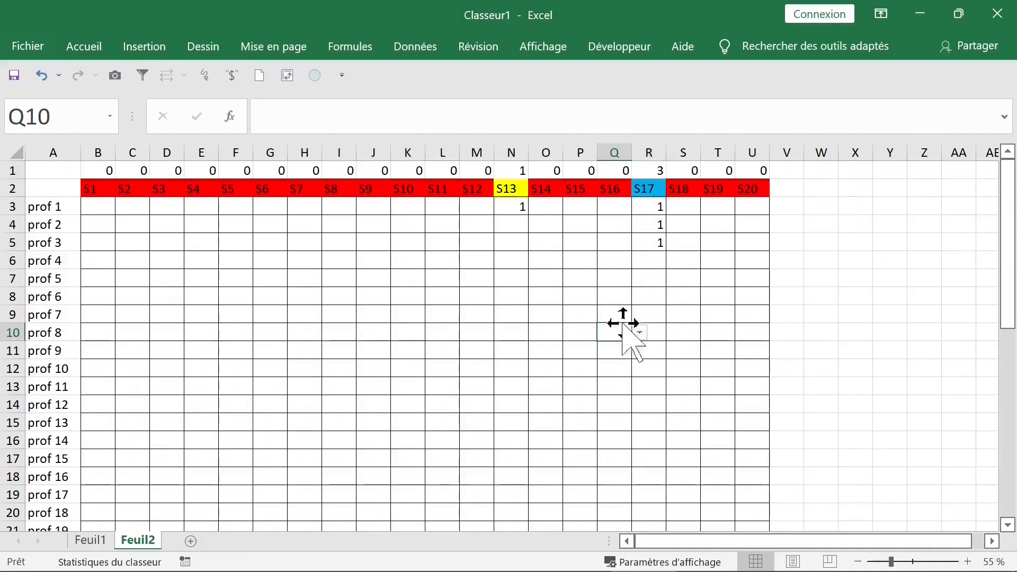
Step: Clear the test entries under S17 in R3:R5 and under S13 in N3
{"action": "left_click_drag", "start_coordinate": [650, 208], "coordinate": [647, 246]}
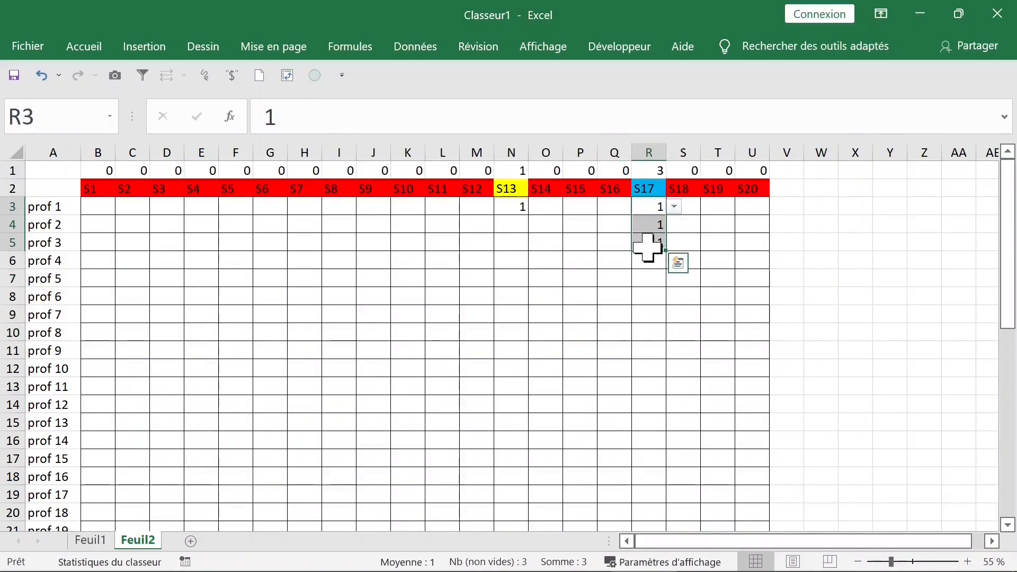
{"action": "key", "text": "Delete"}
{"action": "left_click", "coordinate": [512, 207]}
{"action": "key", "text": "Delete"}
{"action": "left_click", "coordinate": [683, 276]}
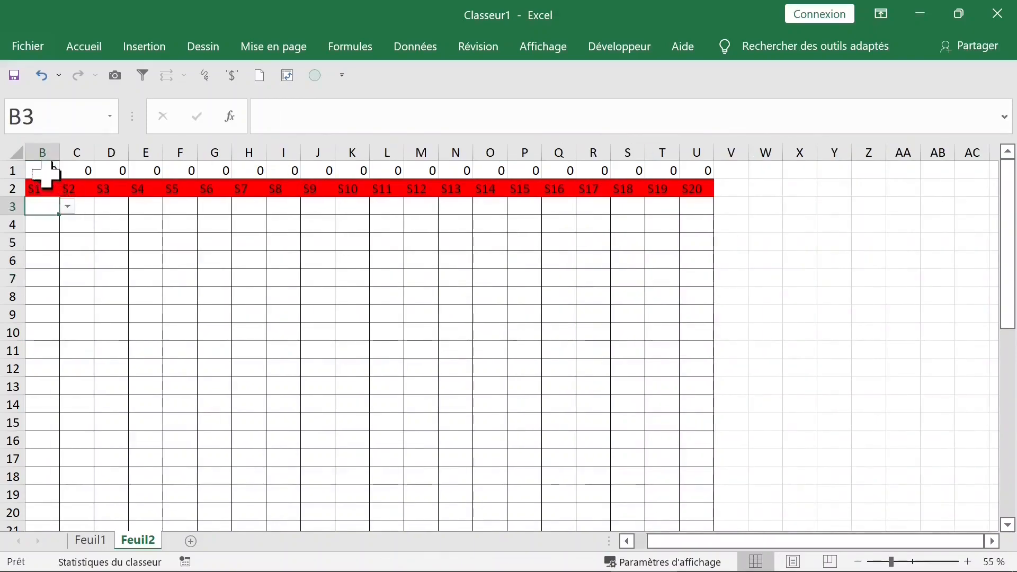
Step: Apply a white fill to the SOMME totals in B1:U1
{"action": "left_click_drag", "start_coordinate": [42, 171], "coordinate": [698, 168]}
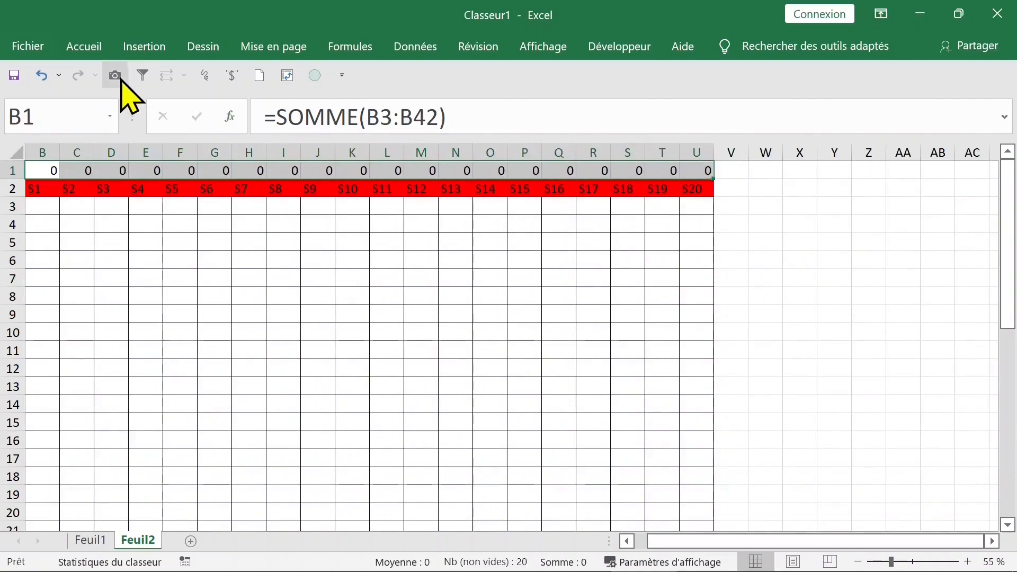
{"action": "left_click", "coordinate": [85, 47]}
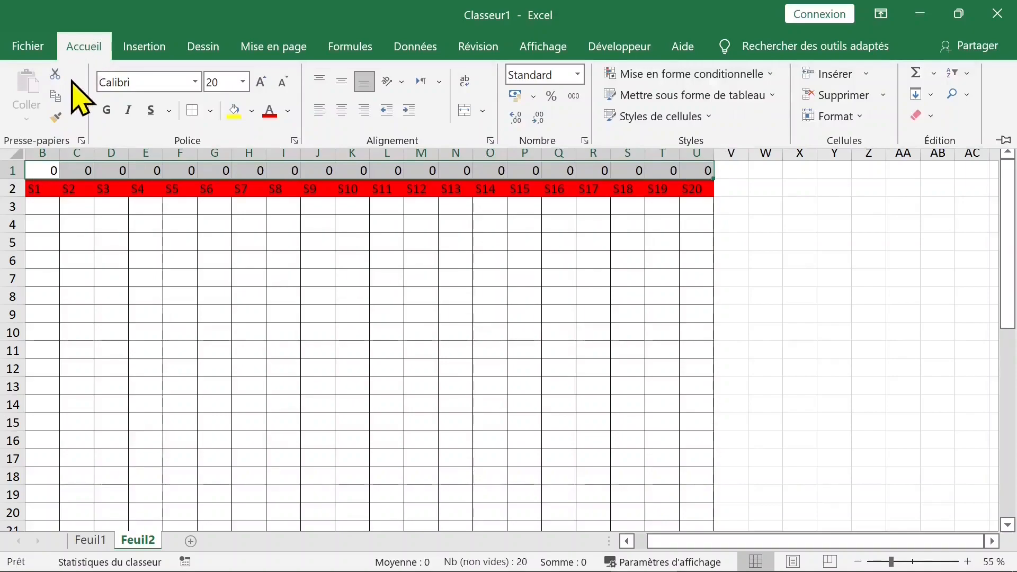
{"action": "left_click", "coordinate": [250, 111]}
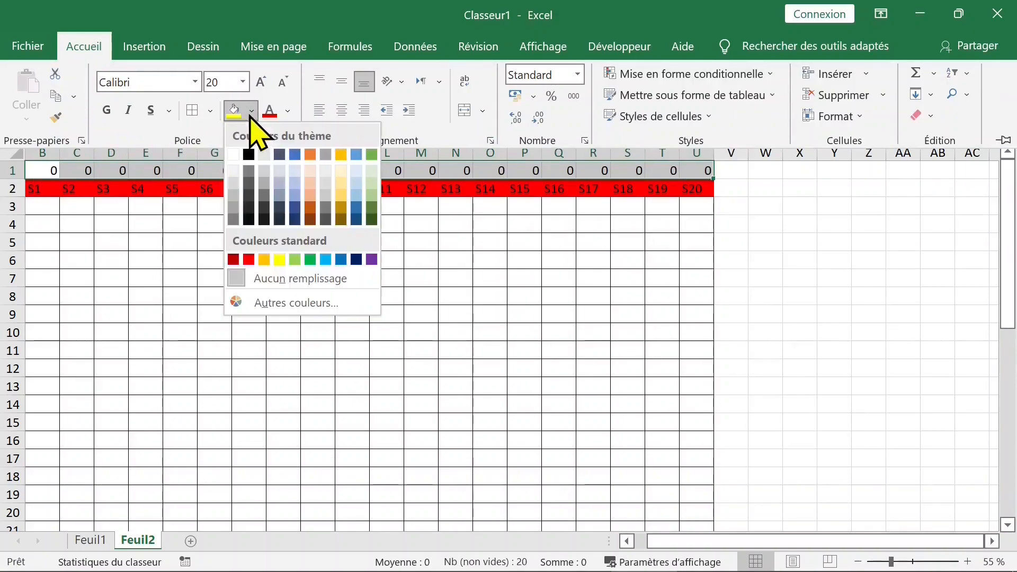
{"action": "left_click", "coordinate": [240, 156]}
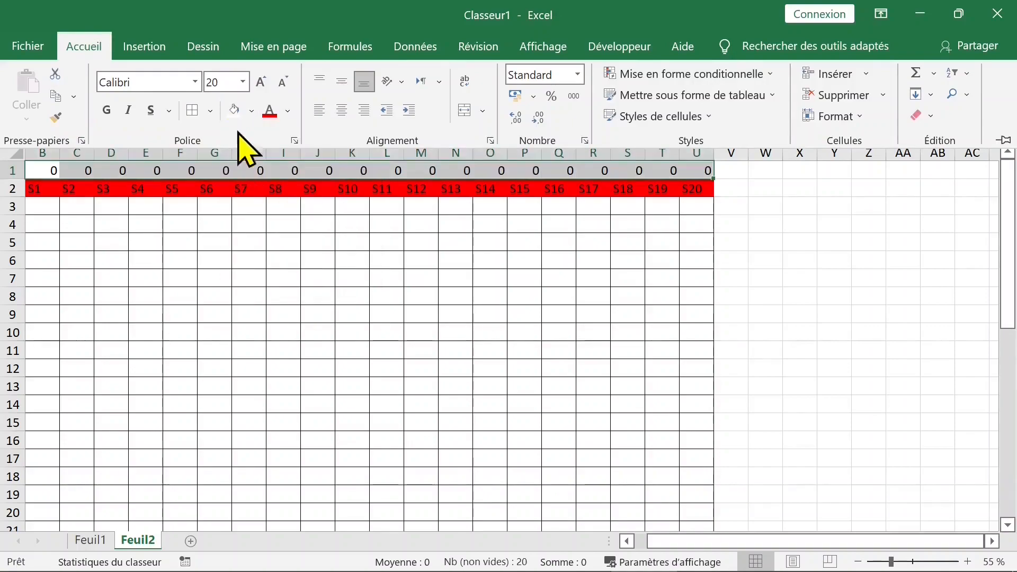
Step: Set the font colour of the SOMME totals in B1:U1 to white so they blend into the fill
{"action": "left_click", "coordinate": [287, 111]}
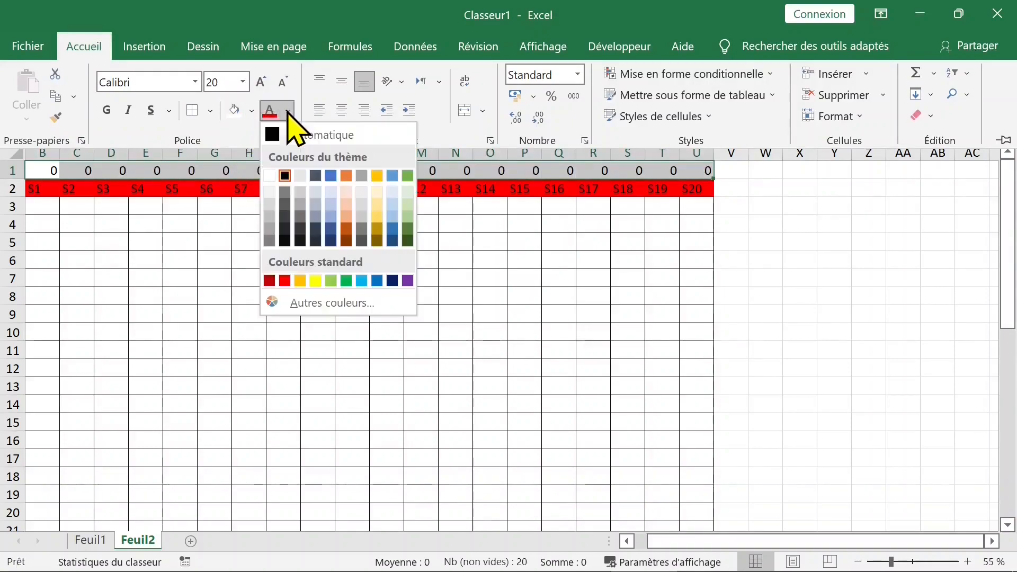
{"action": "left_click", "coordinate": [269, 175]}
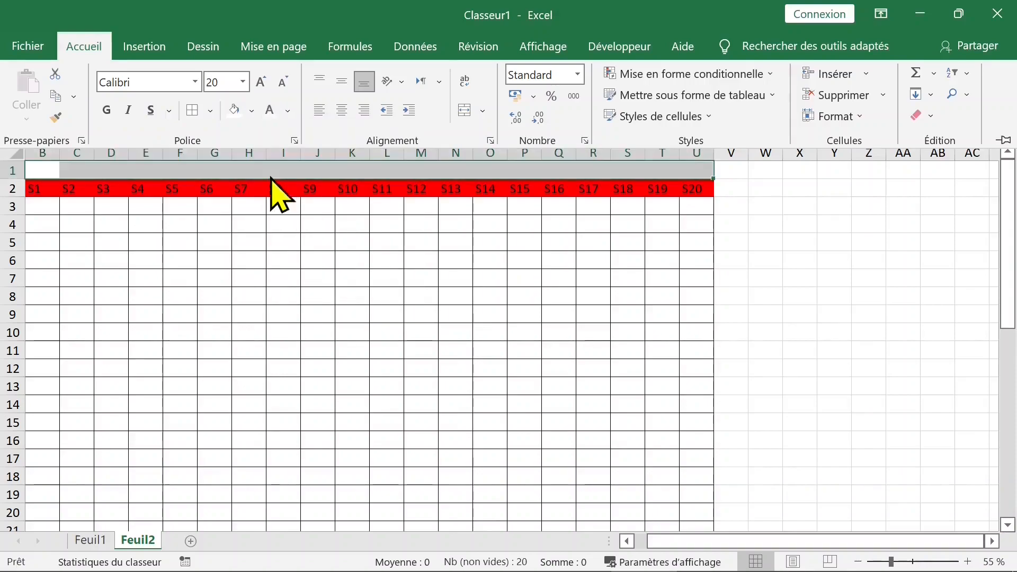
{"action": "key", "text": "ctrl+F1"}
{"action": "left_click", "coordinate": [141, 229]}
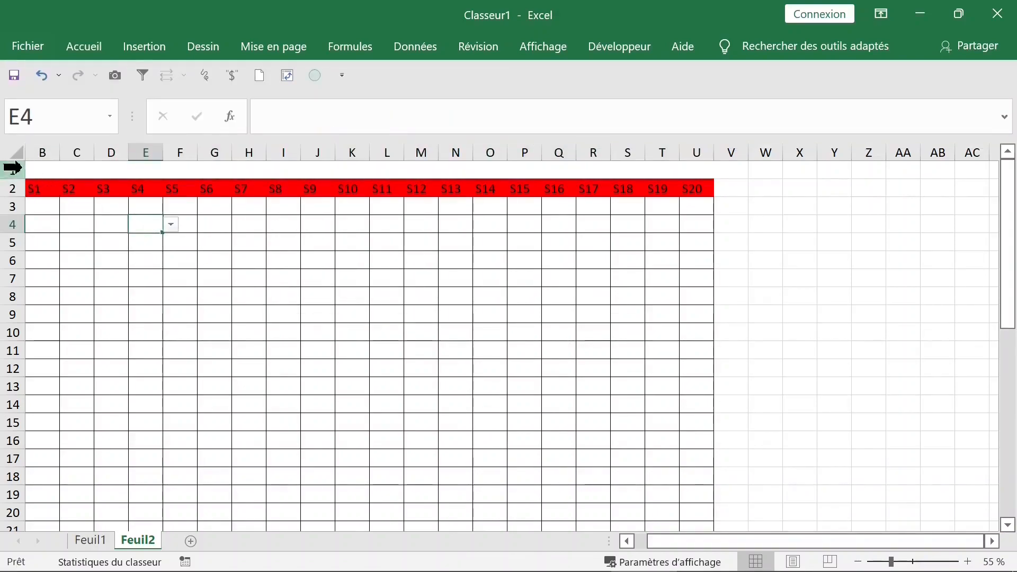
Step: Hide row 1 containing the SOMME totals
{"action": "left_click", "coordinate": [11, 173]}
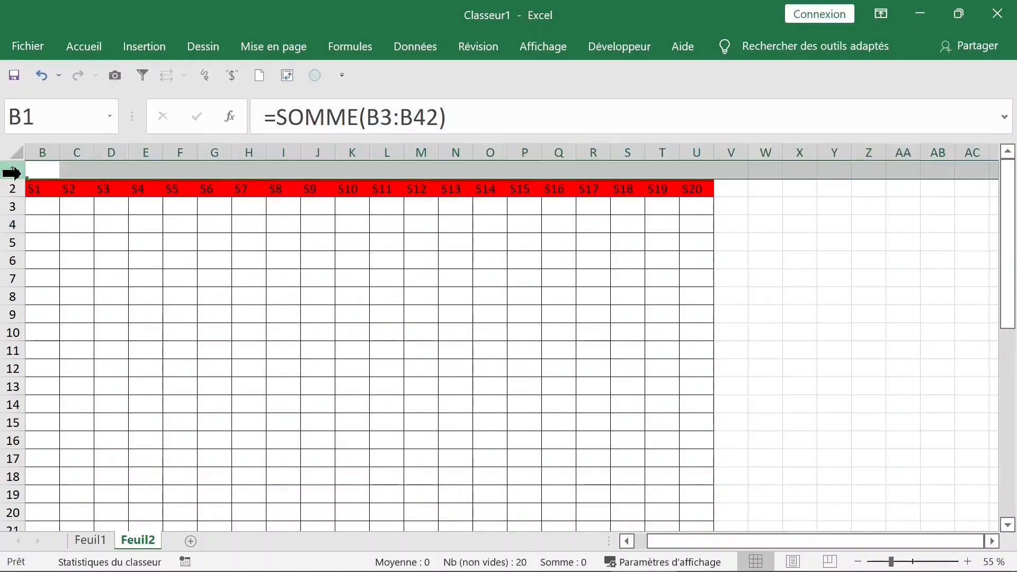
{"action": "right_click", "coordinate": [12, 173]}
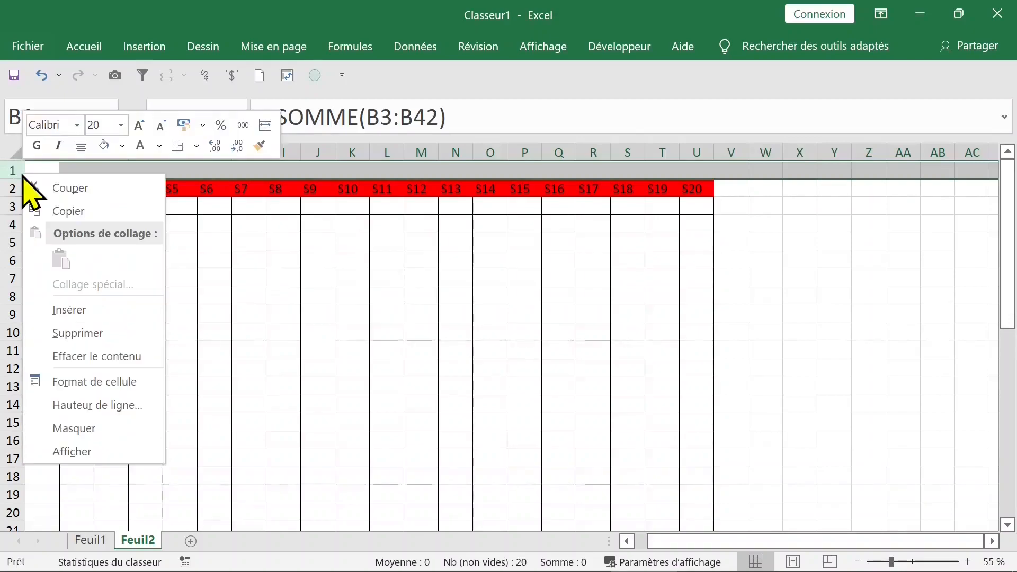
{"action": "left_click", "coordinate": [93, 406]}
{"action": "left_click", "coordinate": [240, 220]}
{"action": "left_click", "coordinate": [85, 204]}
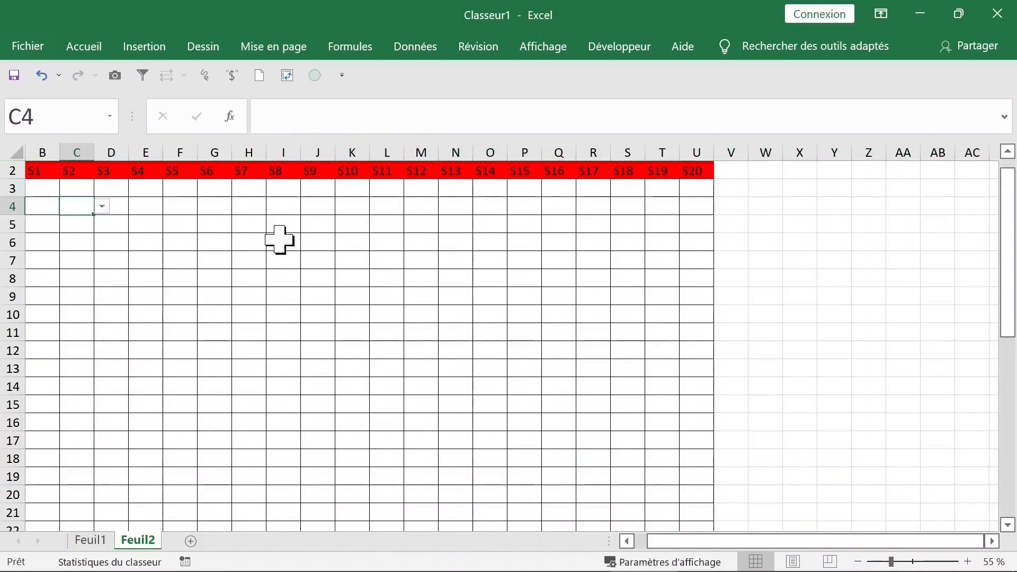
Step: Enter 1 for prof 1 and prof 2 under room S1 in B3:B4
{"action": "key", "text": "Left"}
{"action": "key", "text": "Left"}
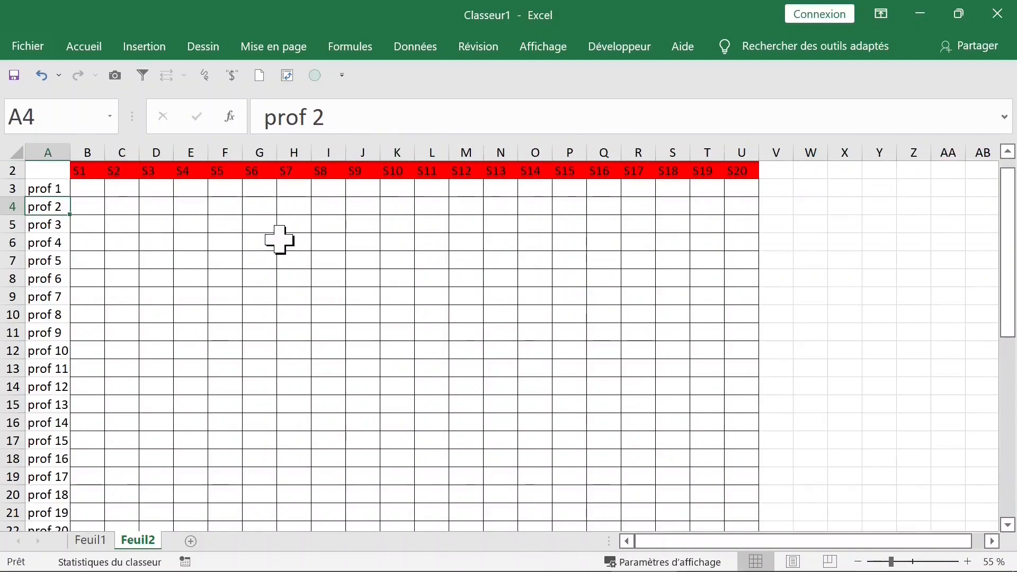
{"action": "scroll", "coordinate": [280, 239], "scroll_direction": "up", "scroll_amount": 3}
{"action": "scroll", "coordinate": [276, 238], "scroll_direction": "up", "scroll_amount": 1}
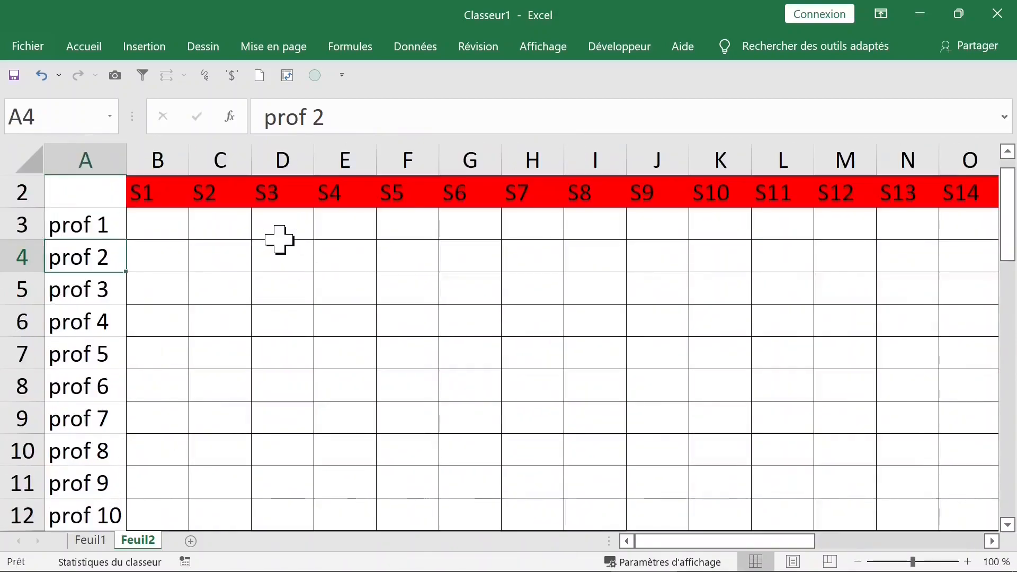
{"action": "left_click", "coordinate": [172, 227]}
{"action": "type", "text": "1"}
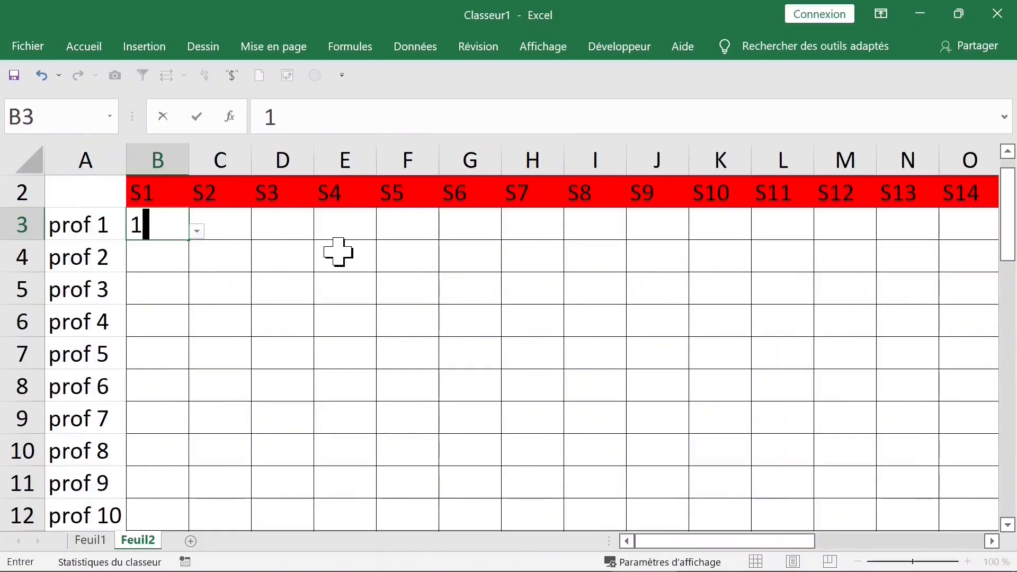
{"action": "key", "text": "Return"}
{"action": "type", "text": "1"}
{"action": "key", "text": "Return"}
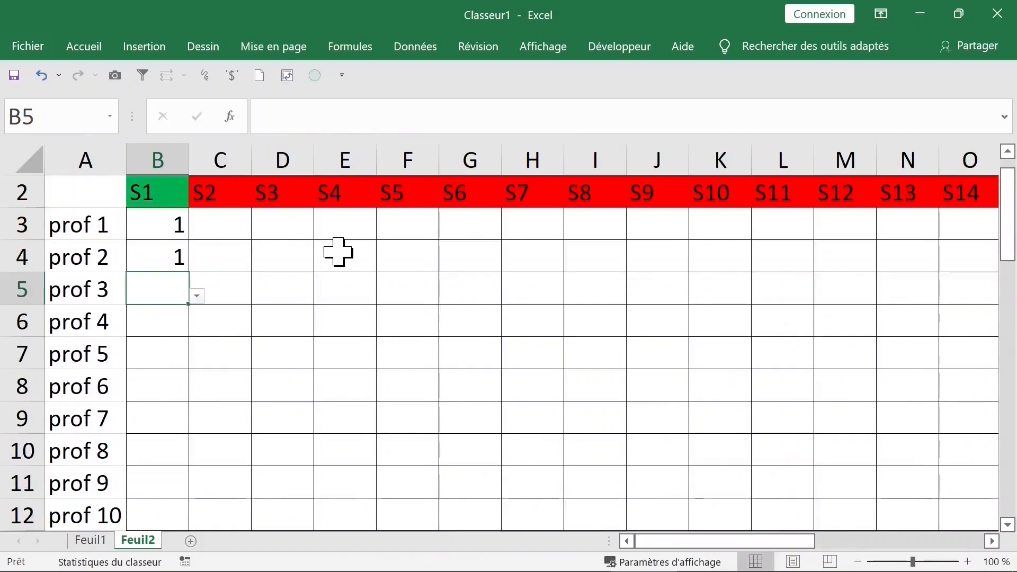
Step: Enter 1 for prof 3 under room S1 to test its label colour, and clear that entry again
{"action": "type", "text": "1"}
{"action": "key", "text": "Return"}
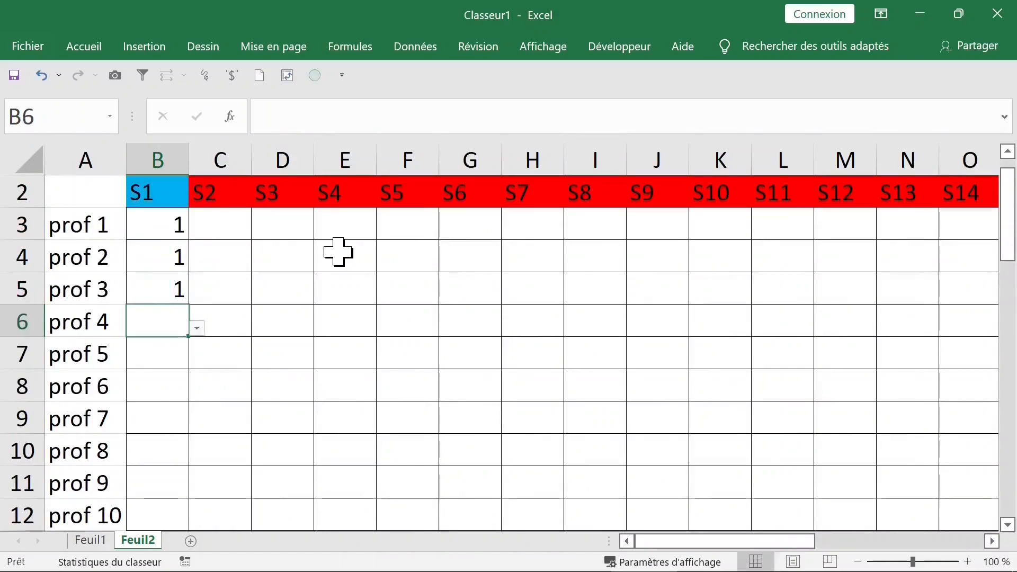
{"action": "key", "text": "Up"}
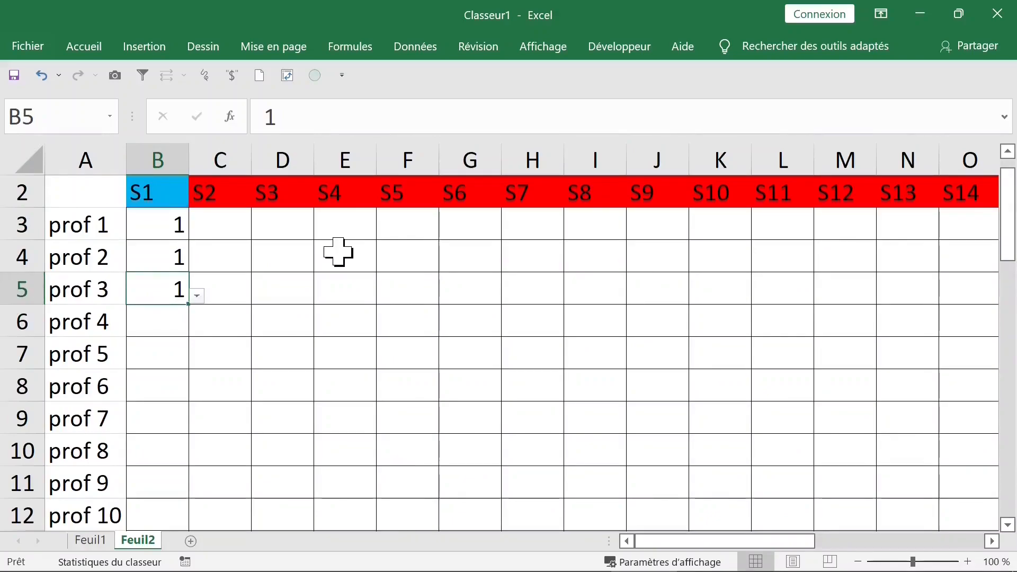
{"action": "key", "text": "Delete"}
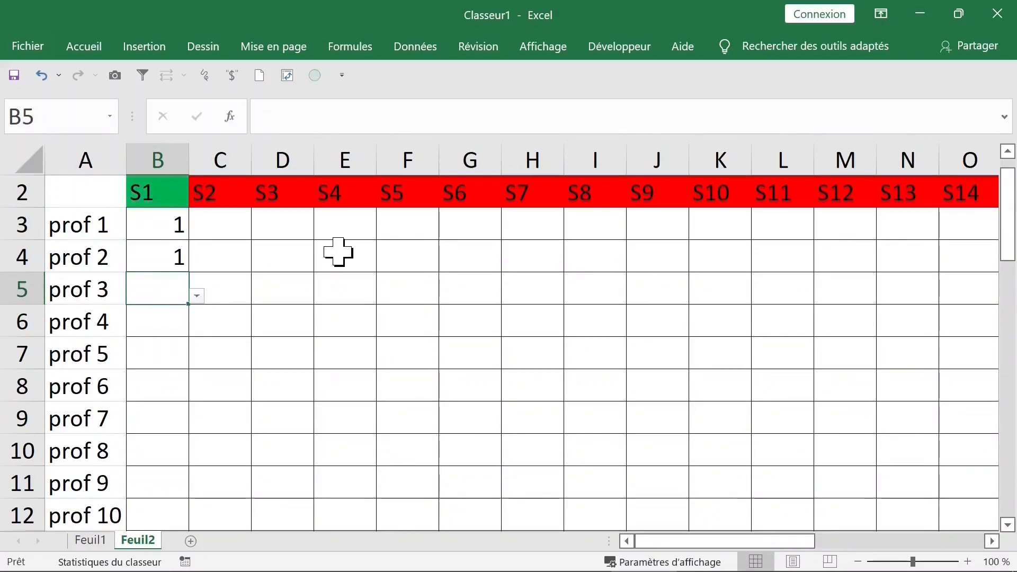
Step: Enter 1 for prof 1 under rooms S2 and S3 in C3:D3 to test their label colours
{"action": "left_click", "coordinate": [186, 222]}
{"action": "left_click", "coordinate": [237, 227]}
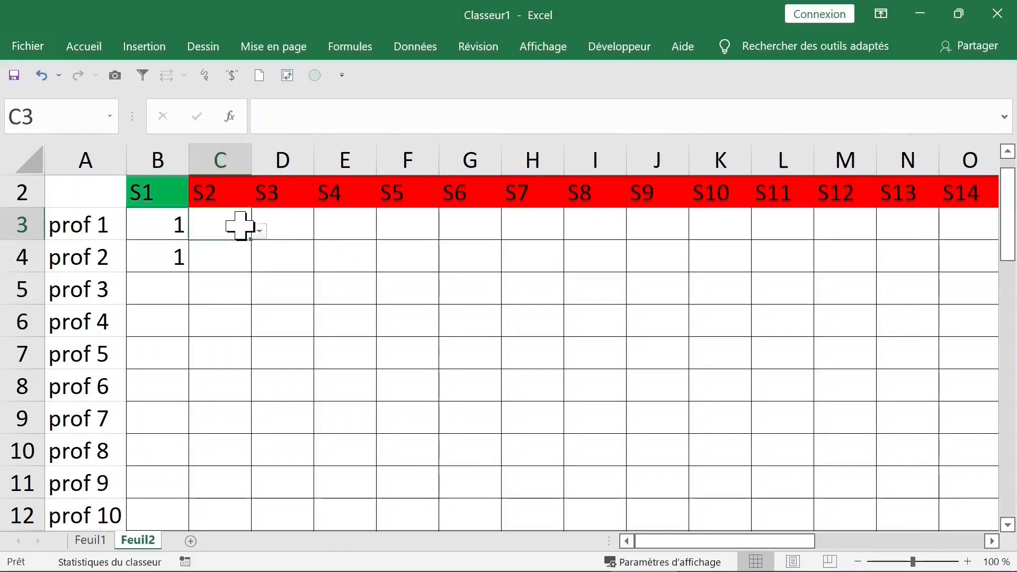
{"action": "type", "text": "1"}
{"action": "key", "text": "Tab"}
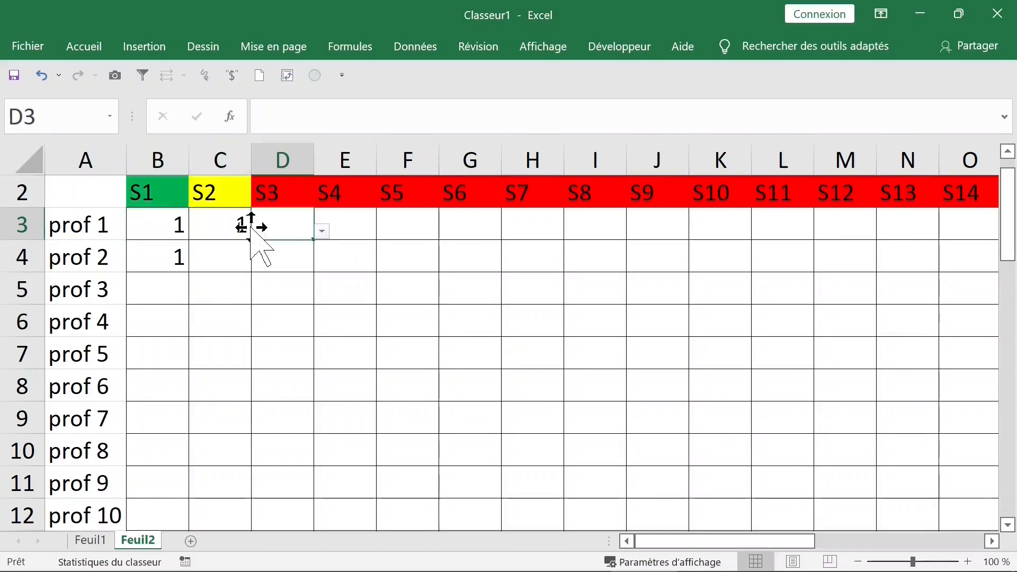
{"action": "type", "text": "1"}
{"action": "key", "text": "Tab"}
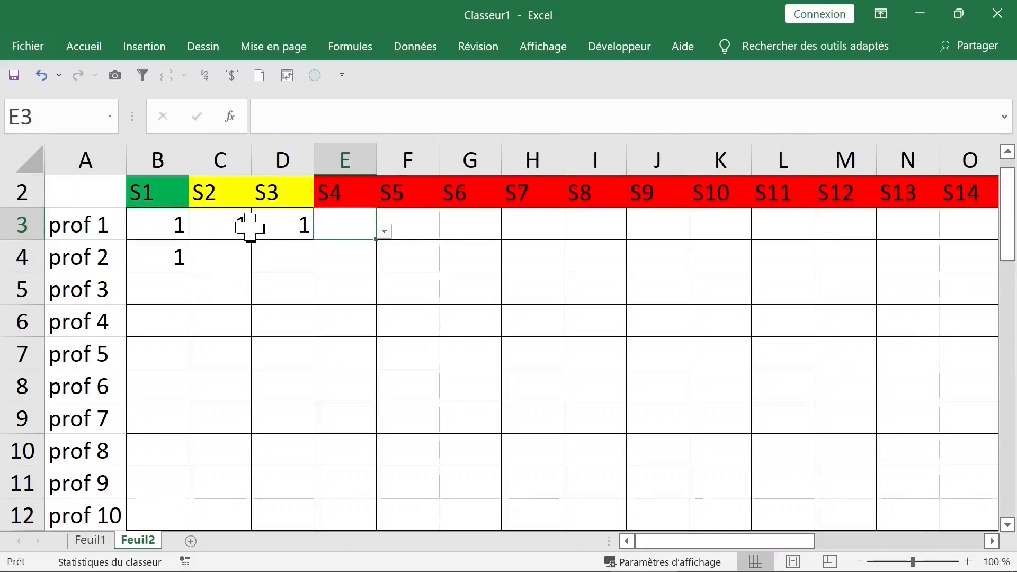
Step: Clear the prof 1 test entries under rooms S3 and S2
{"action": "key", "text": "Left"}
{"action": "key", "text": "Delete"}
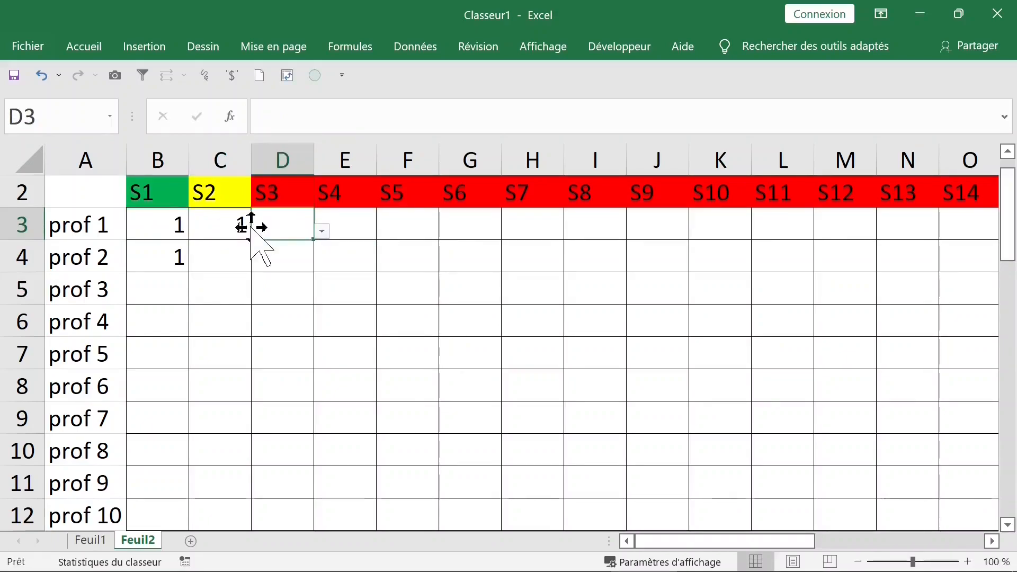
{"action": "key", "text": "Left"}
{"action": "key", "text": "Delete"}
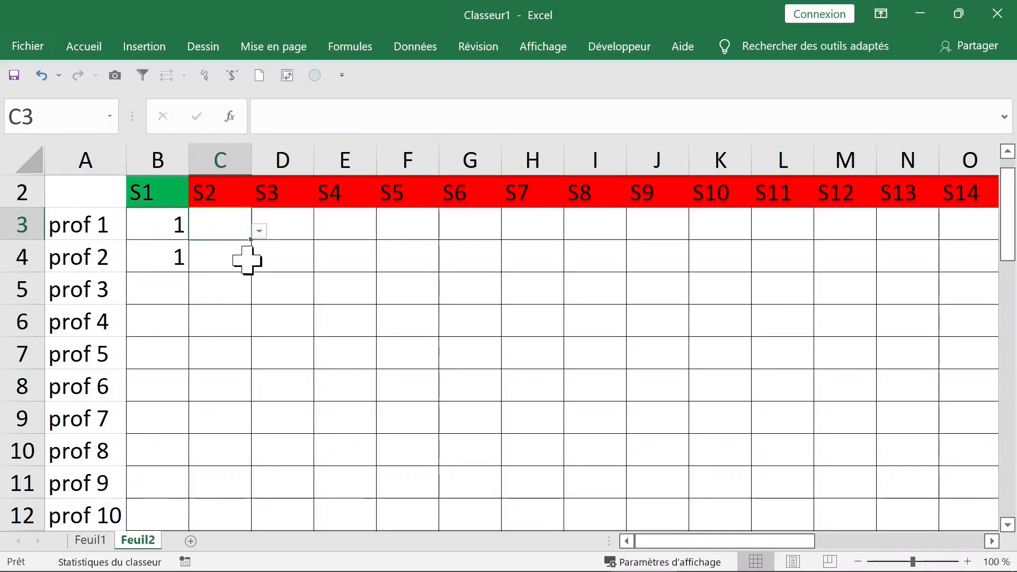
Step: Enter 1 again for prof 1 under rooms S2 and S3
{"action": "left_click", "coordinate": [245, 278]}
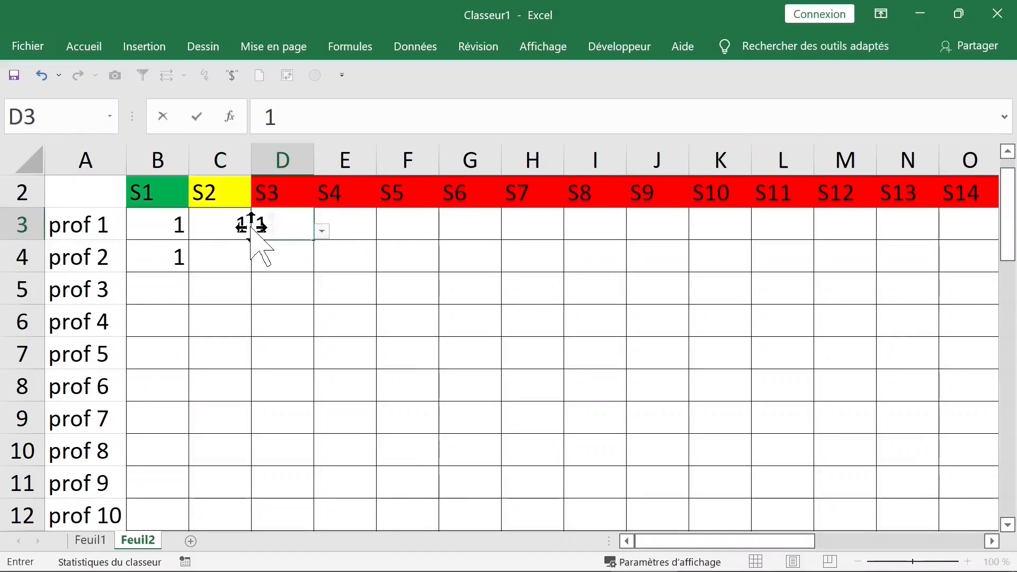
{"action": "key", "text": "Tab"}
{"action": "key", "text": "Left"}
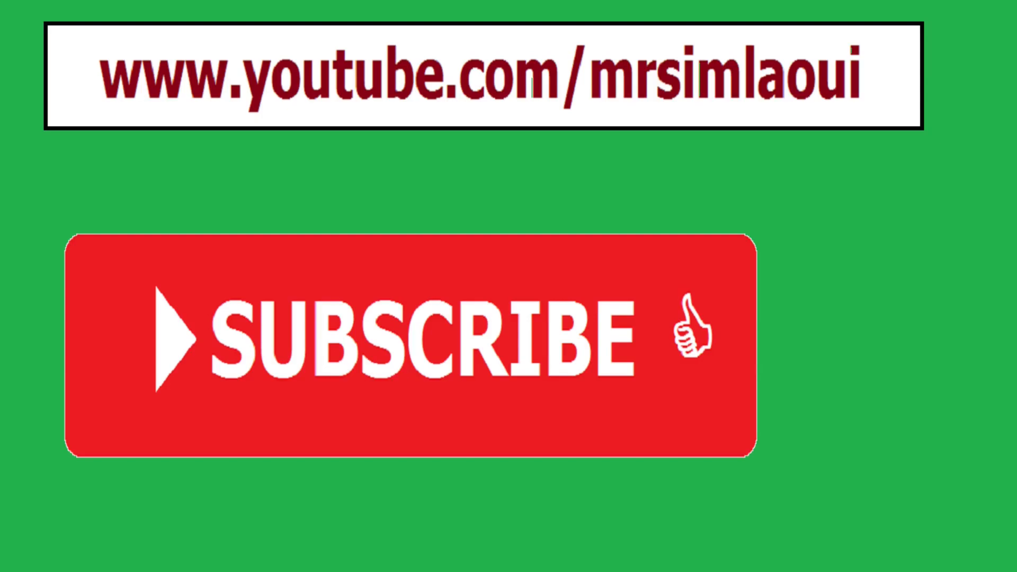